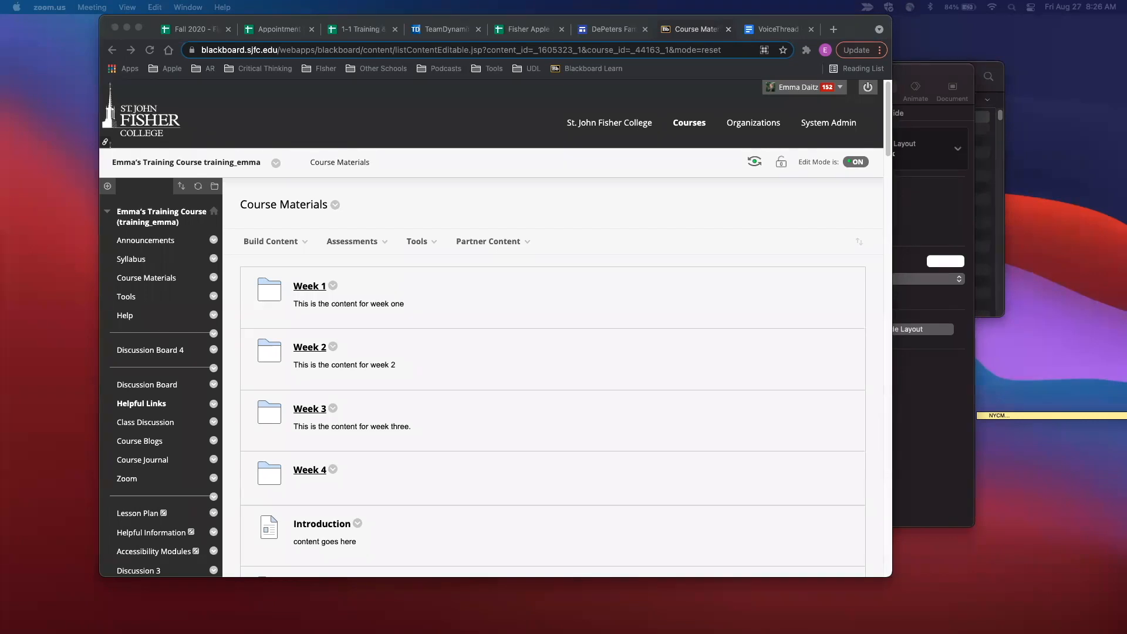
- Start adding a VoiceThread to Course Materials and choose the Individual VoiceThread setup
{"action": "left_click", "coordinate": [420, 242]}
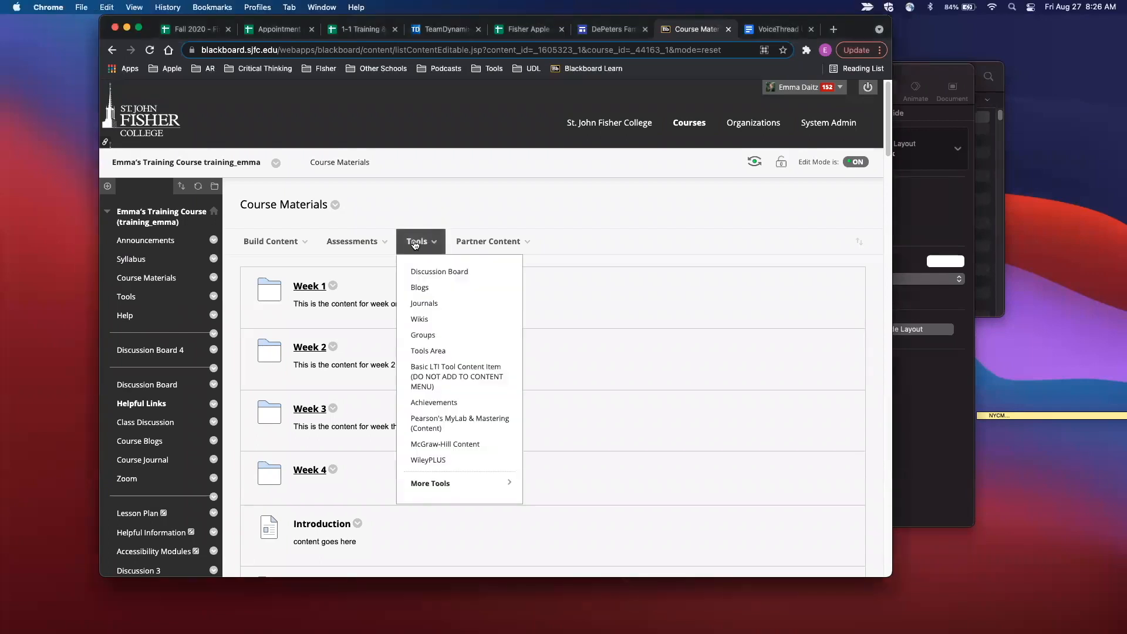
{"action": "left_click", "coordinate": [330, 237]}
{"action": "left_click", "coordinate": [271, 241]}
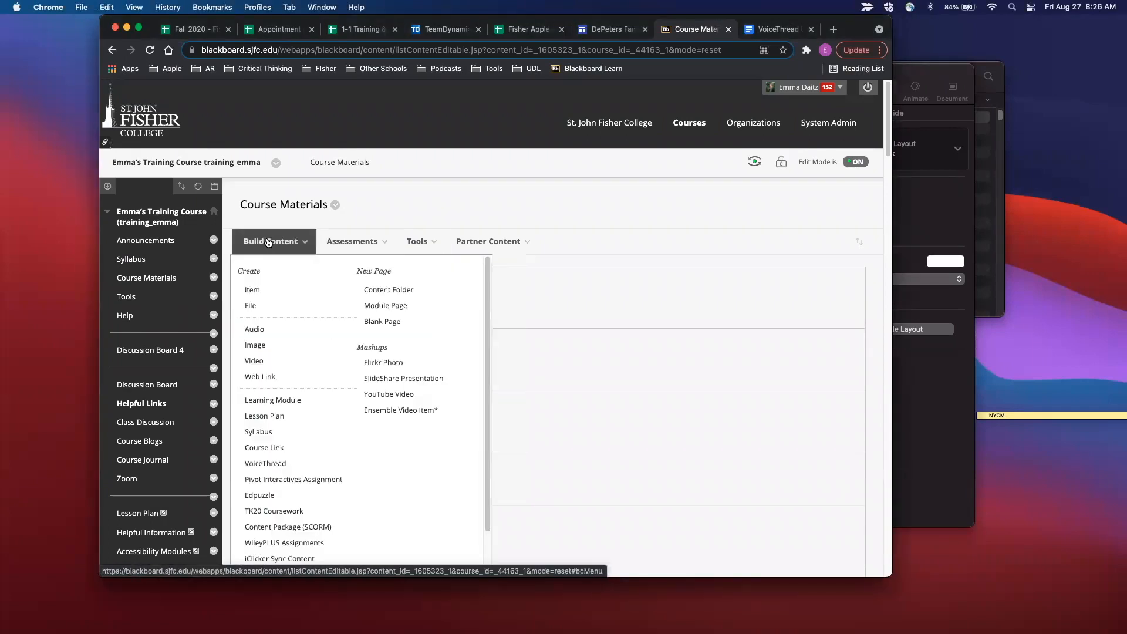
{"action": "left_click", "coordinate": [269, 468]}
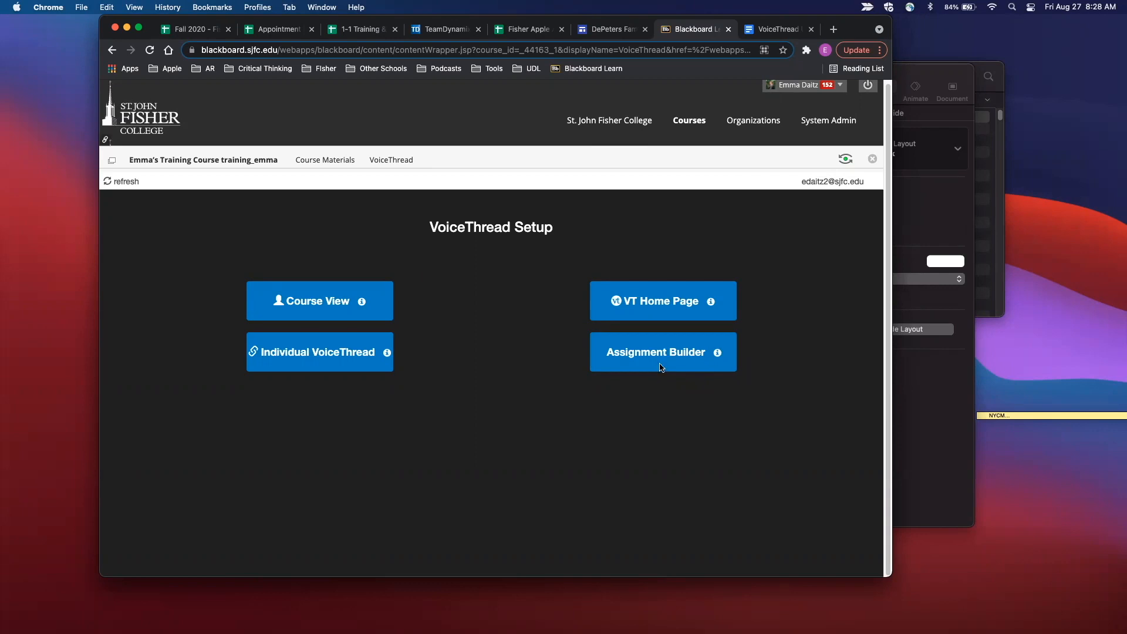
{"action": "left_click", "coordinate": [328, 358]}
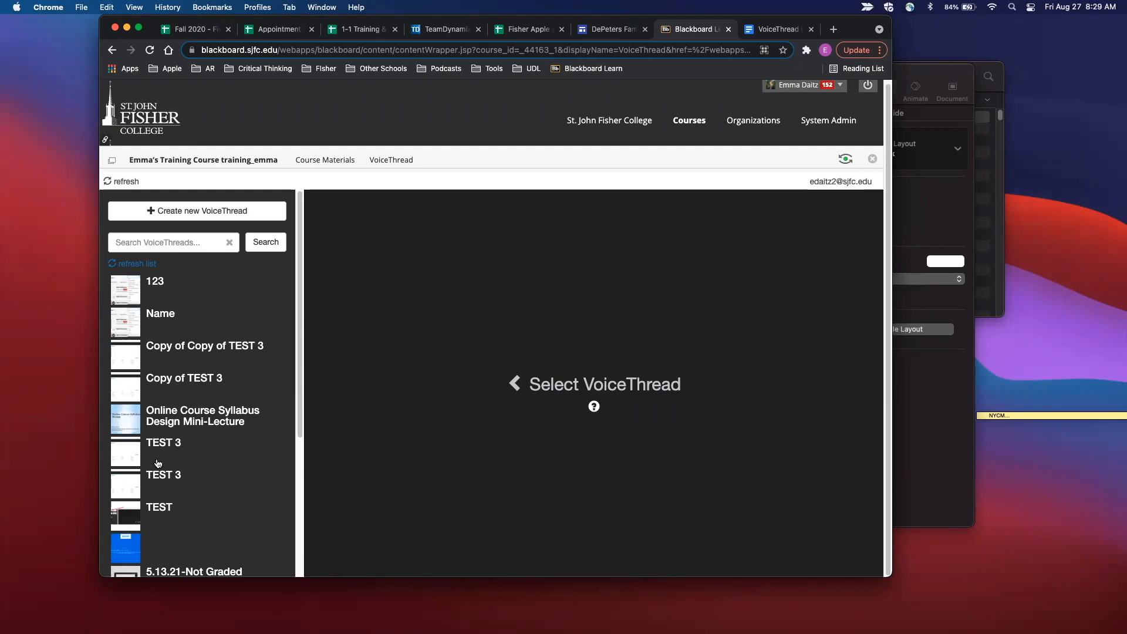
- Make a new copy of the VoiceThread "123" titled 456, including all comments
{"action": "left_click", "coordinate": [162, 292]}
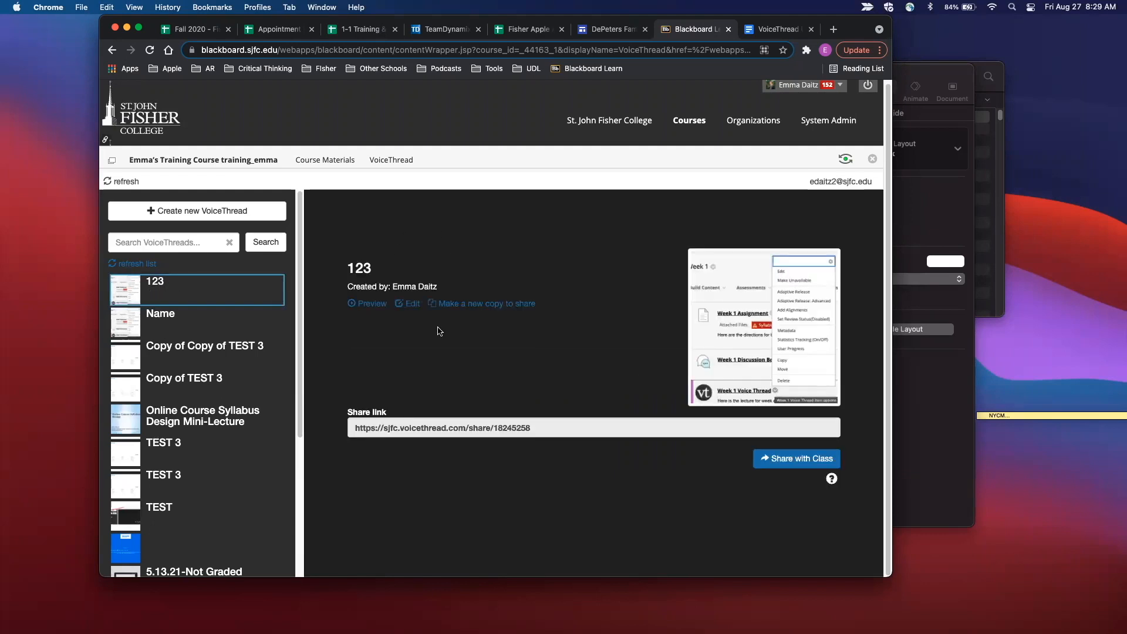
{"action": "left_click", "coordinate": [497, 307]}
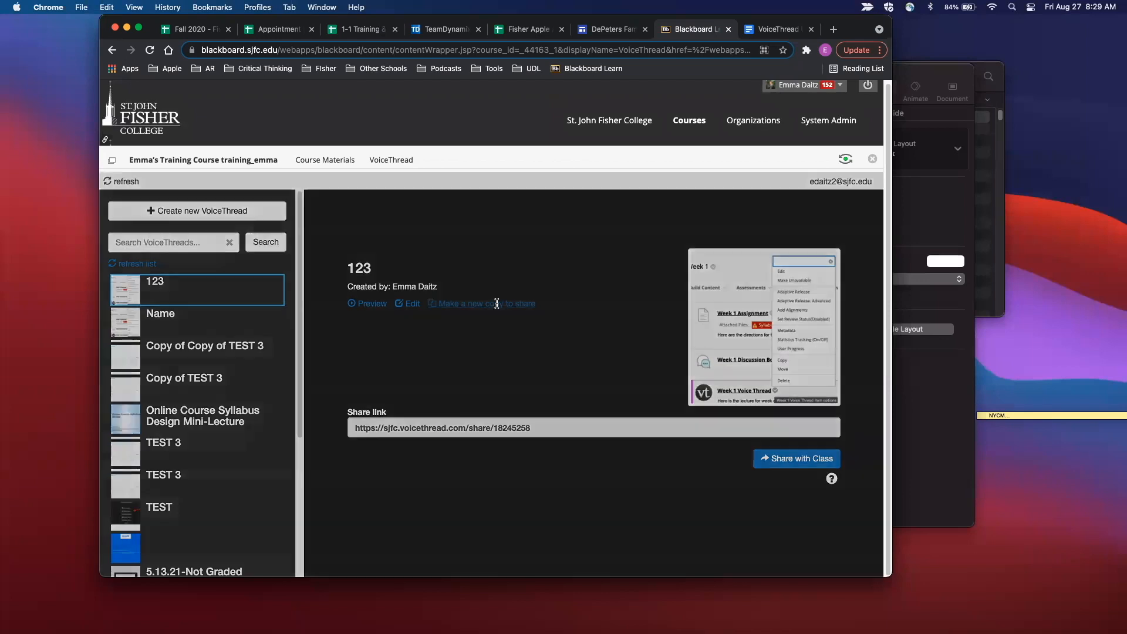
{"action": "triple_click", "coordinate": [450, 321]}
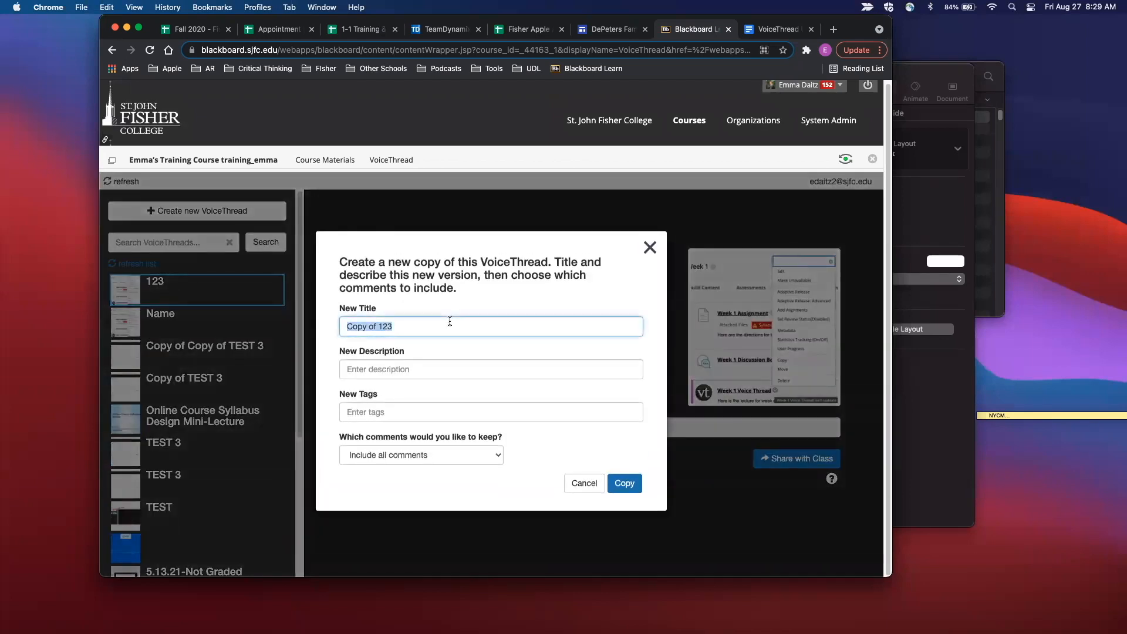
{"action": "type", "text": "456"}
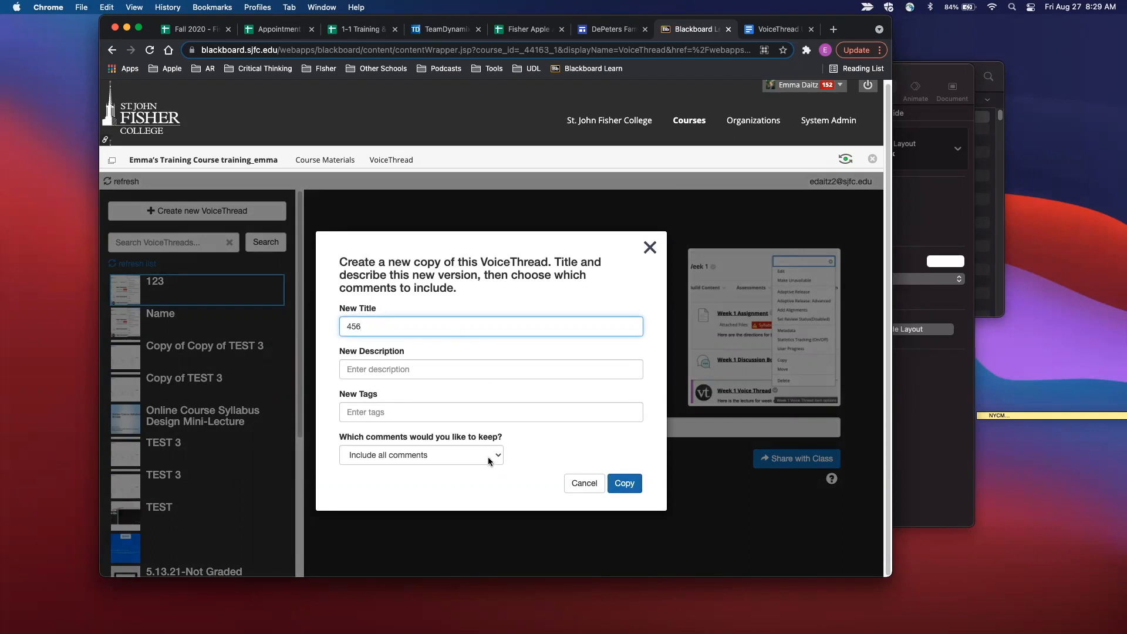
{"action": "left_click", "coordinate": [489, 462]}
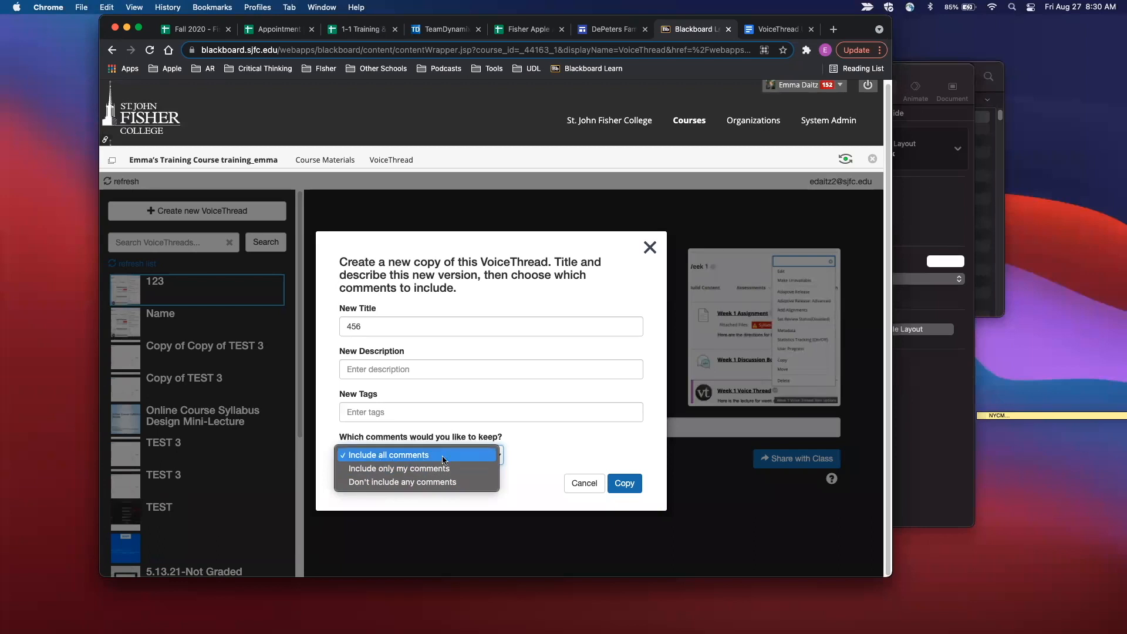
{"action": "left_click", "coordinate": [559, 437]}
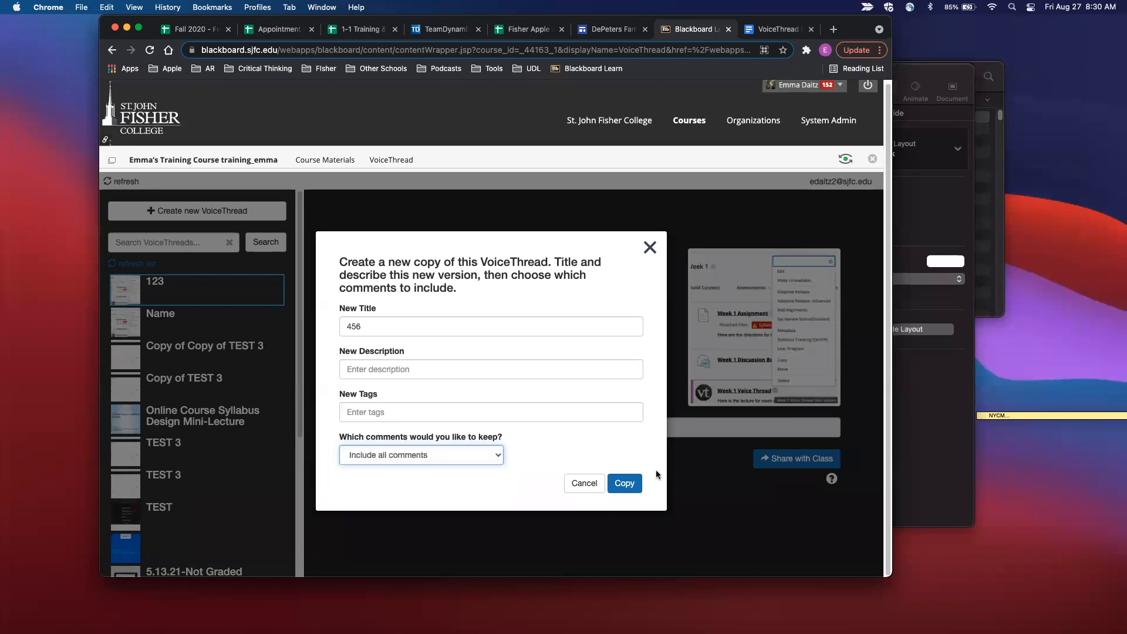
{"action": "left_click", "coordinate": [626, 487]}
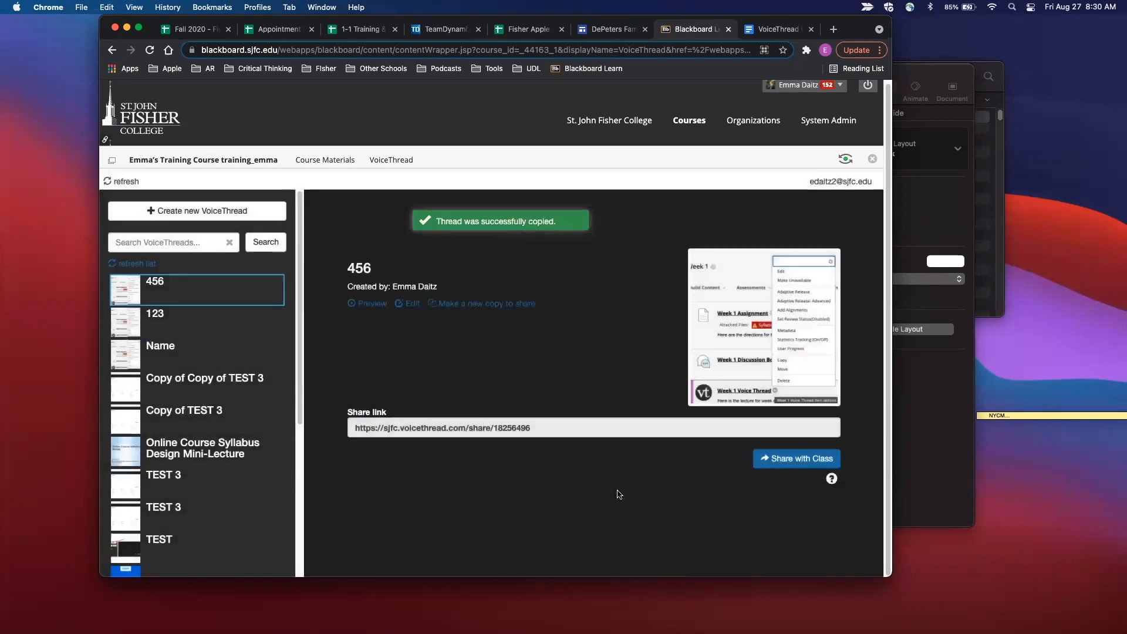
- Share the copied VoiceThread with the class under the activity name 456 and save it to Course Materials
{"action": "left_click", "coordinate": [762, 461]}
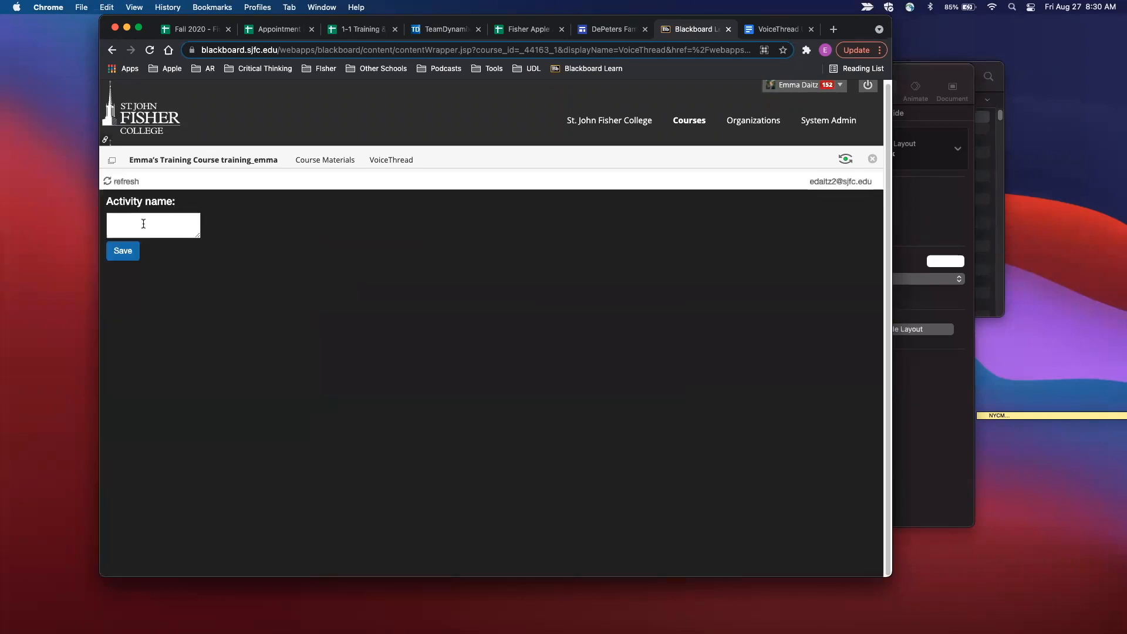
{"action": "left_click", "coordinate": [145, 223]}
{"action": "type", "text": "44"}
{"action": "left_click", "coordinate": [129, 259]}
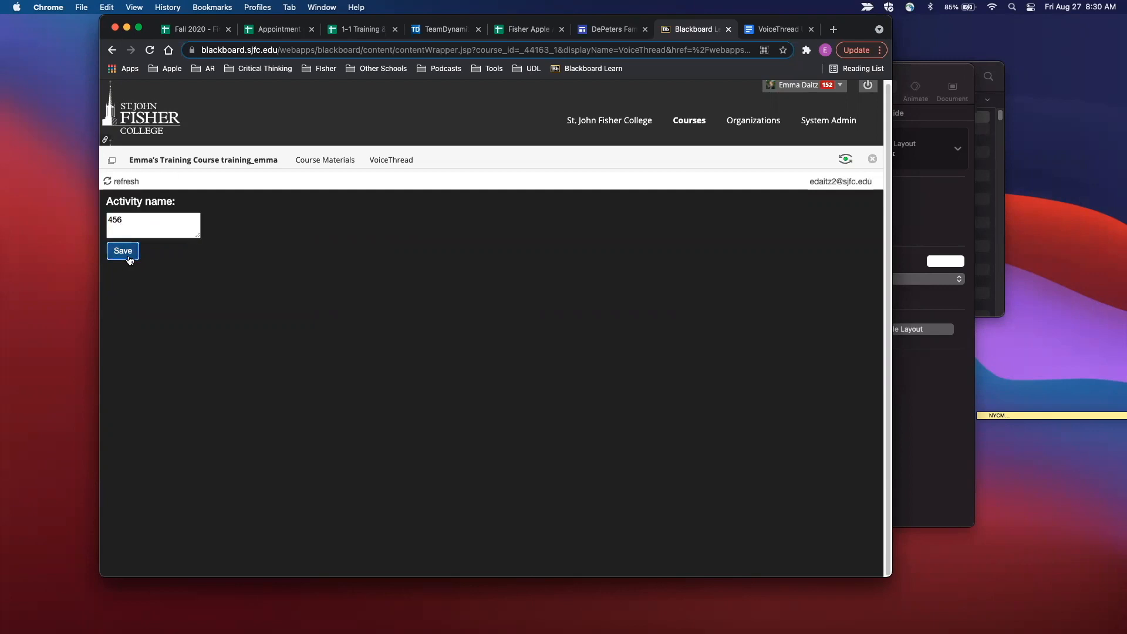
{"action": "left_click", "coordinate": [458, 393]}
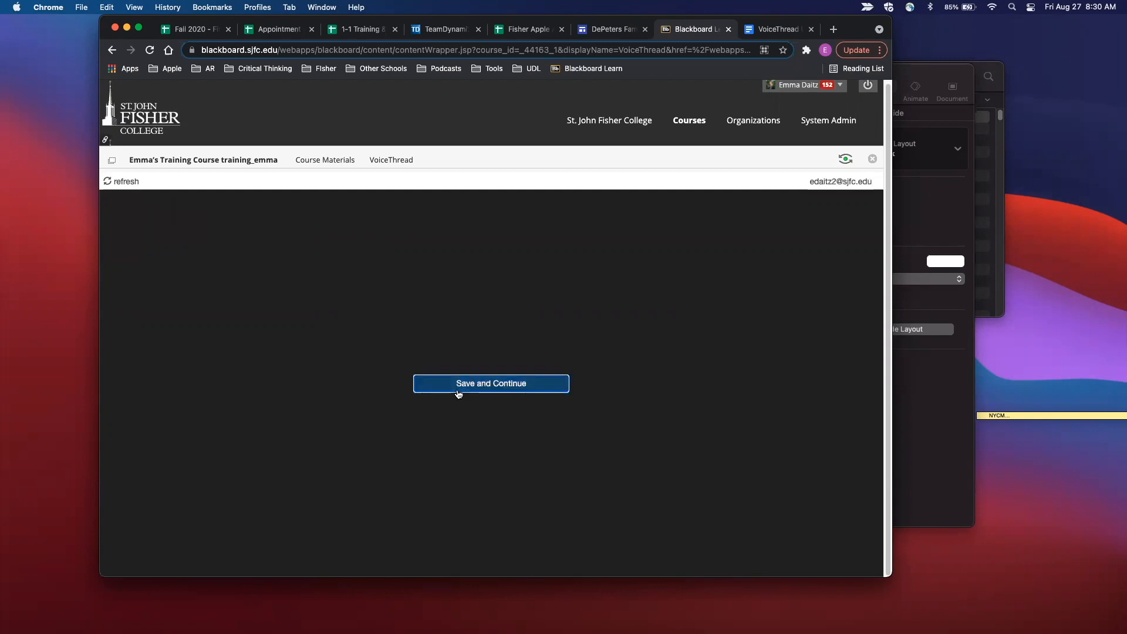
- Review the web link editing options of the 456 item at the end of Course Materials and cancel without changes
{"action": "scroll", "coordinate": [454, 389], "scroll_direction": "down", "scroll_amount": 20}
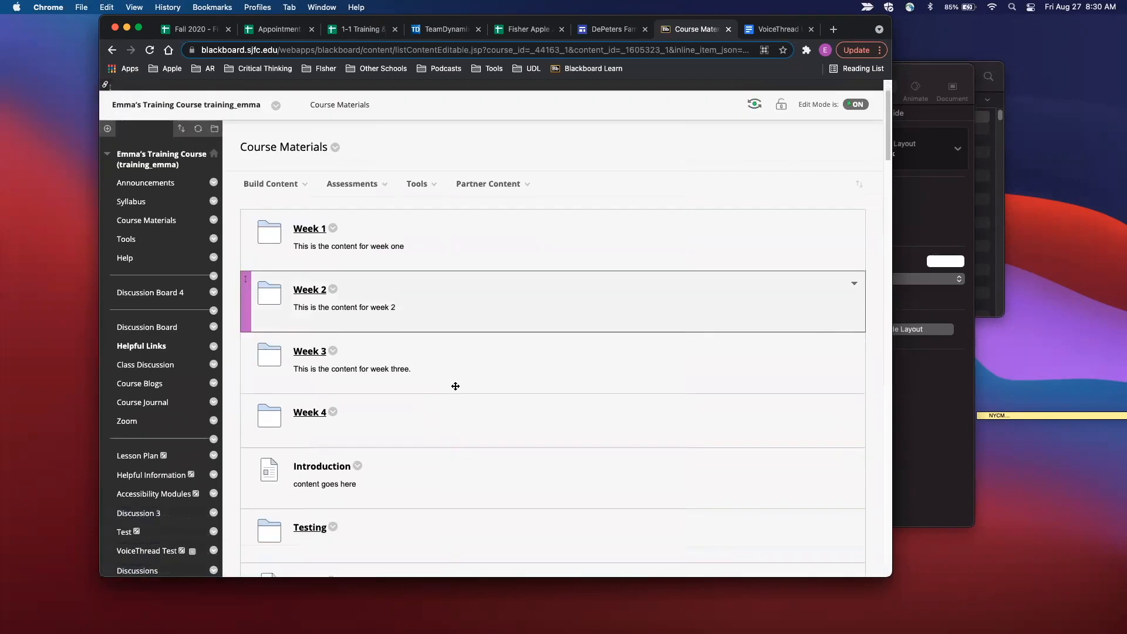
{"action": "scroll", "coordinate": [453, 399], "scroll_direction": "down", "scroll_amount": 15}
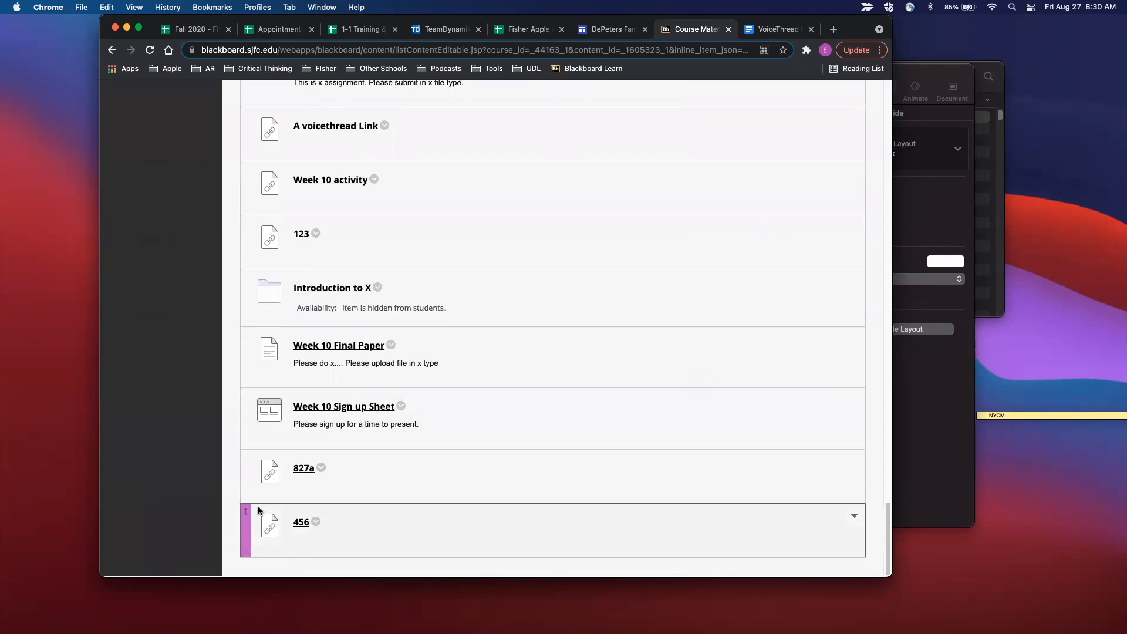
{"action": "left_click", "coordinate": [316, 523]}
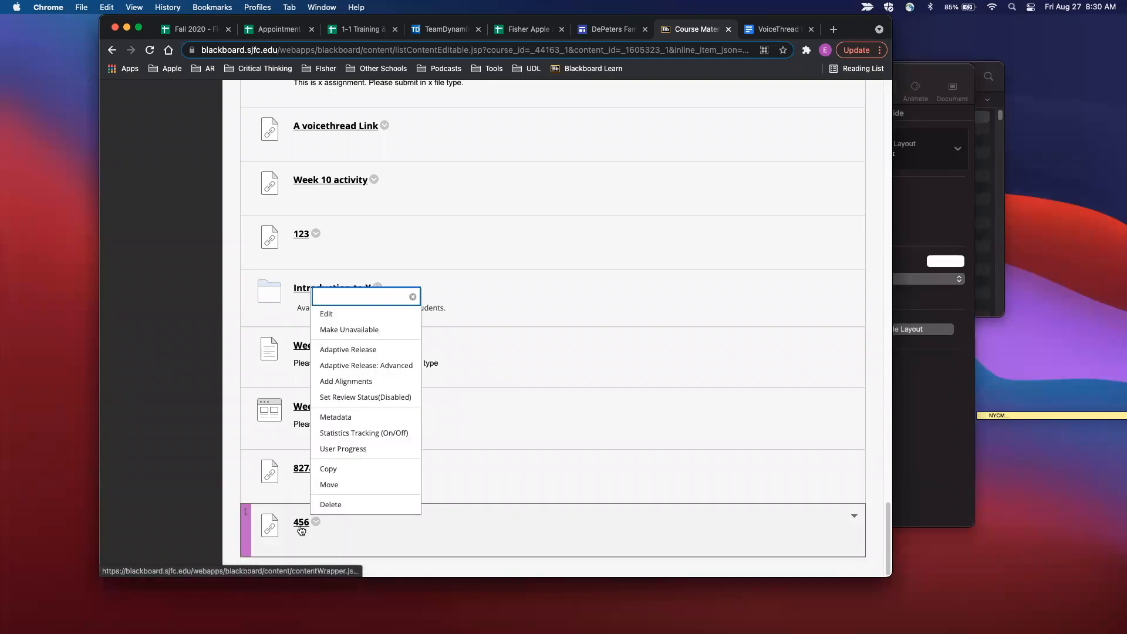
{"action": "left_click", "coordinate": [344, 316]}
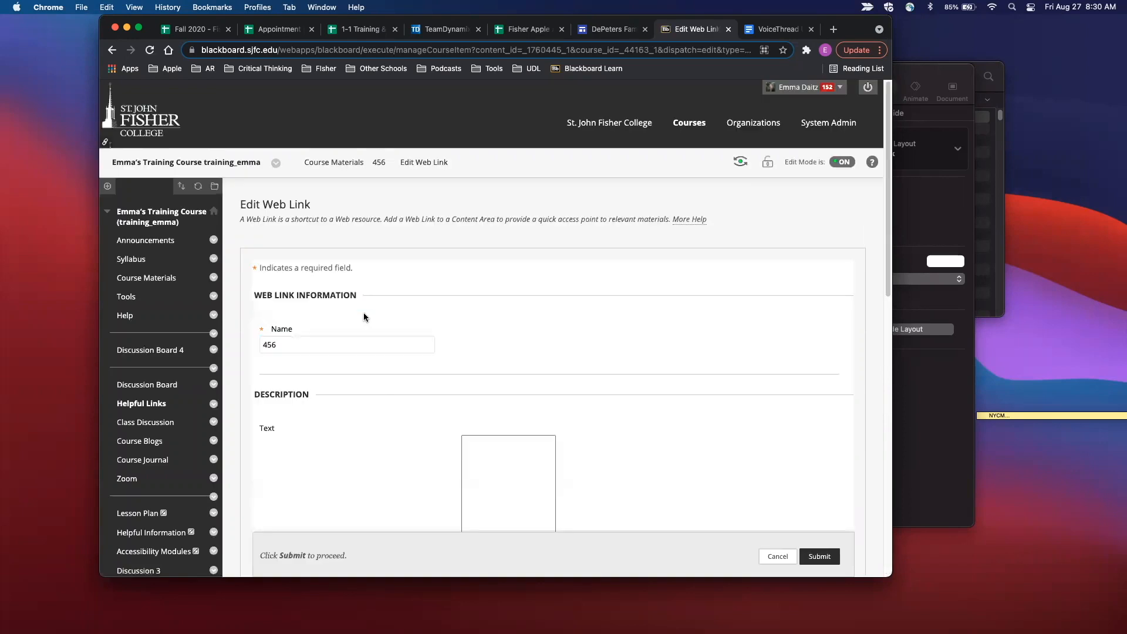
{"action": "scroll", "coordinate": [364, 318], "scroll_direction": "down", "scroll_amount": 5}
{"action": "scroll", "coordinate": [365, 332], "scroll_direction": "down", "scroll_amount": 8}
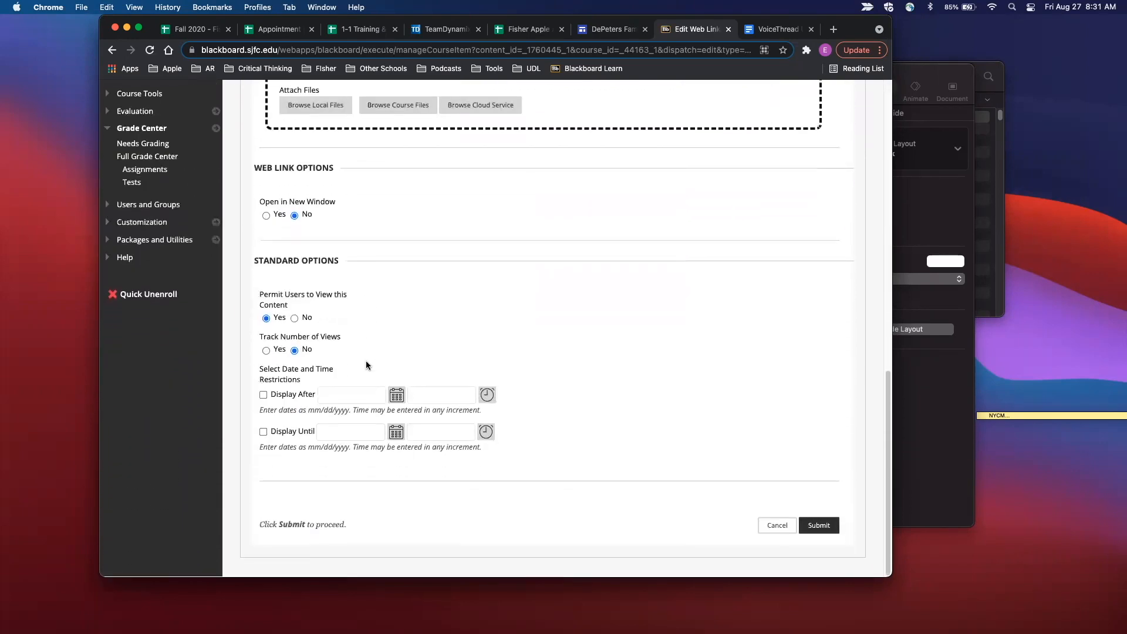
{"action": "scroll", "coordinate": [367, 366], "scroll_direction": "up", "scroll_amount": 4}
{"action": "left_click", "coordinate": [781, 557]}
- Open the 456 VoiceThread link, view its available thread actions, and return to Course Materials
{"action": "scroll", "coordinate": [571, 393], "scroll_direction": "down", "scroll_amount": 15}
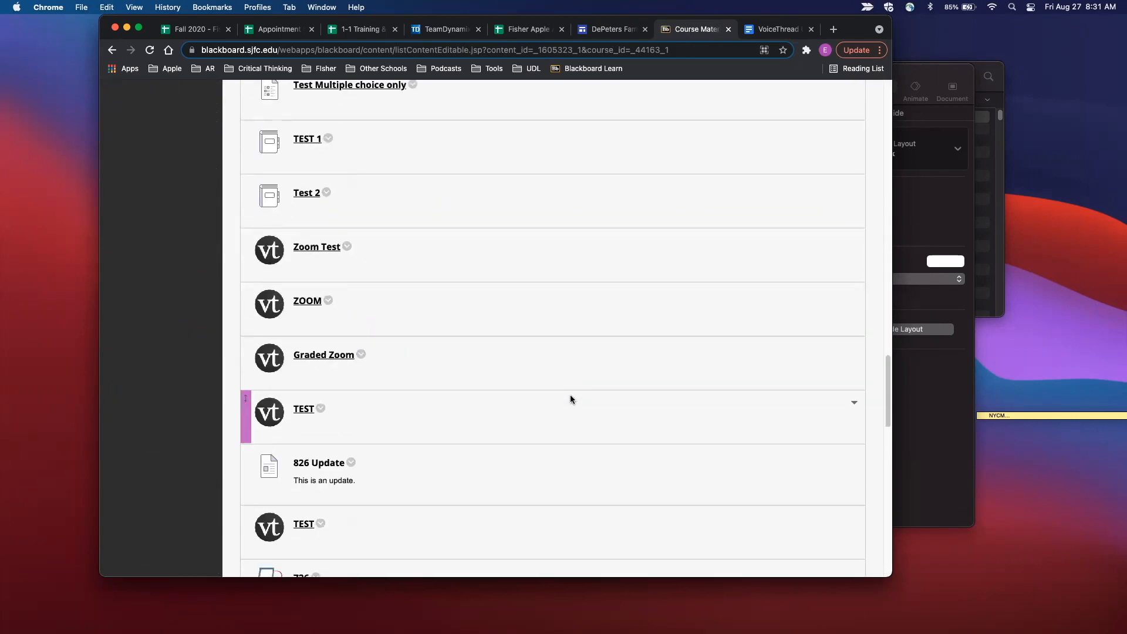
{"action": "left_click", "coordinate": [301, 523]}
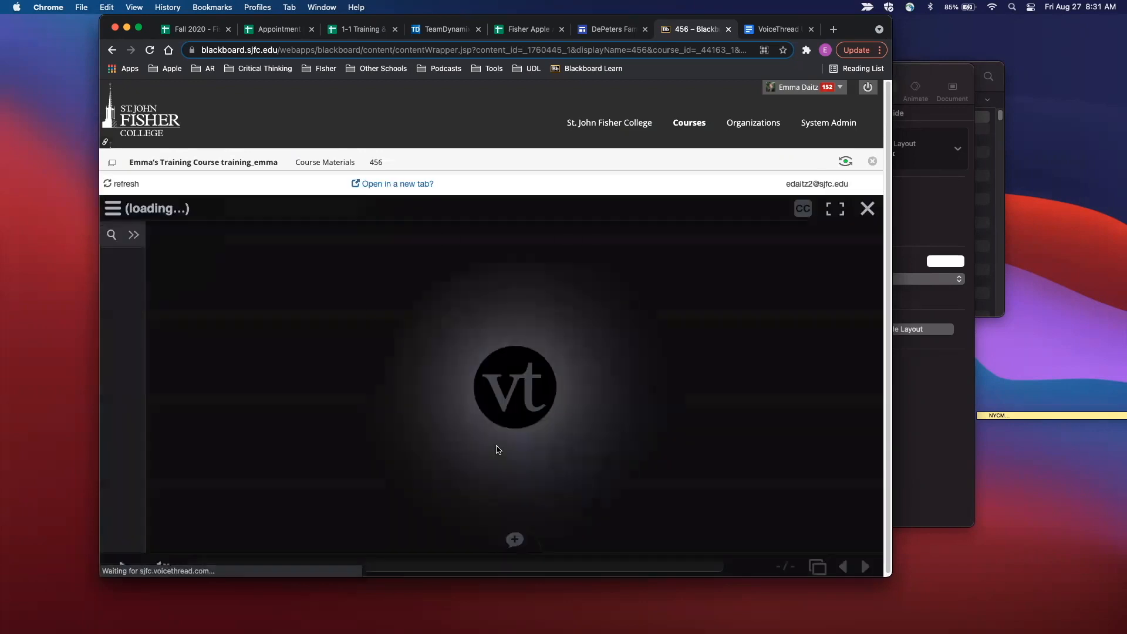
{"action": "left_click", "coordinate": [118, 212]}
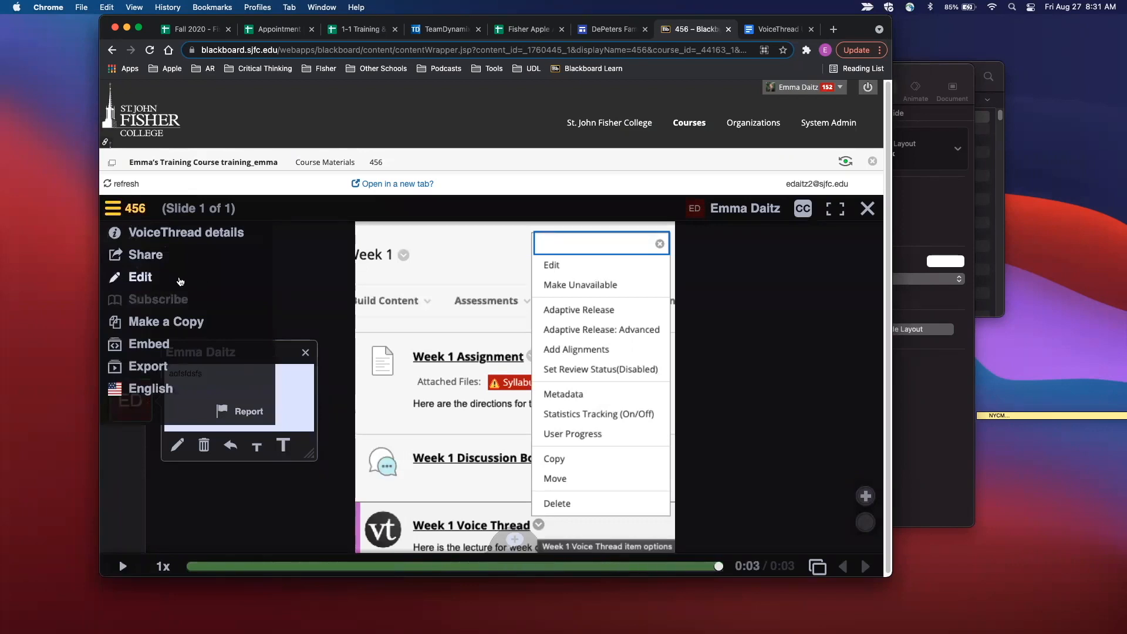
{"action": "left_click", "coordinate": [322, 165]}
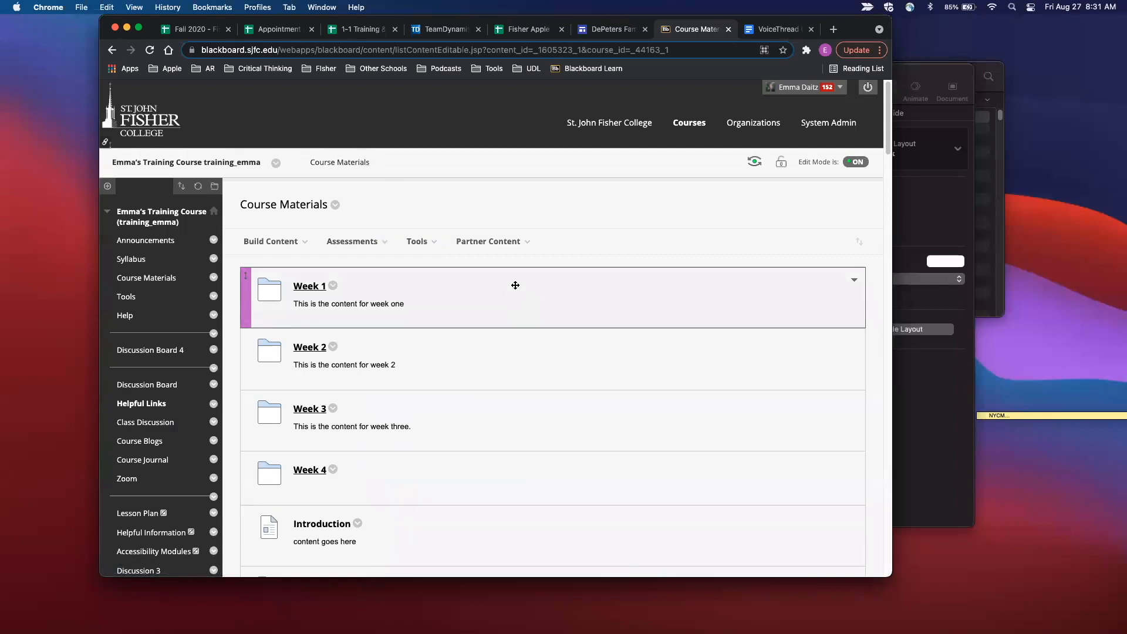
- Add another Individual VoiceThread to Course Materials and start creating a new VoiceThread
{"action": "left_click", "coordinate": [371, 241]}
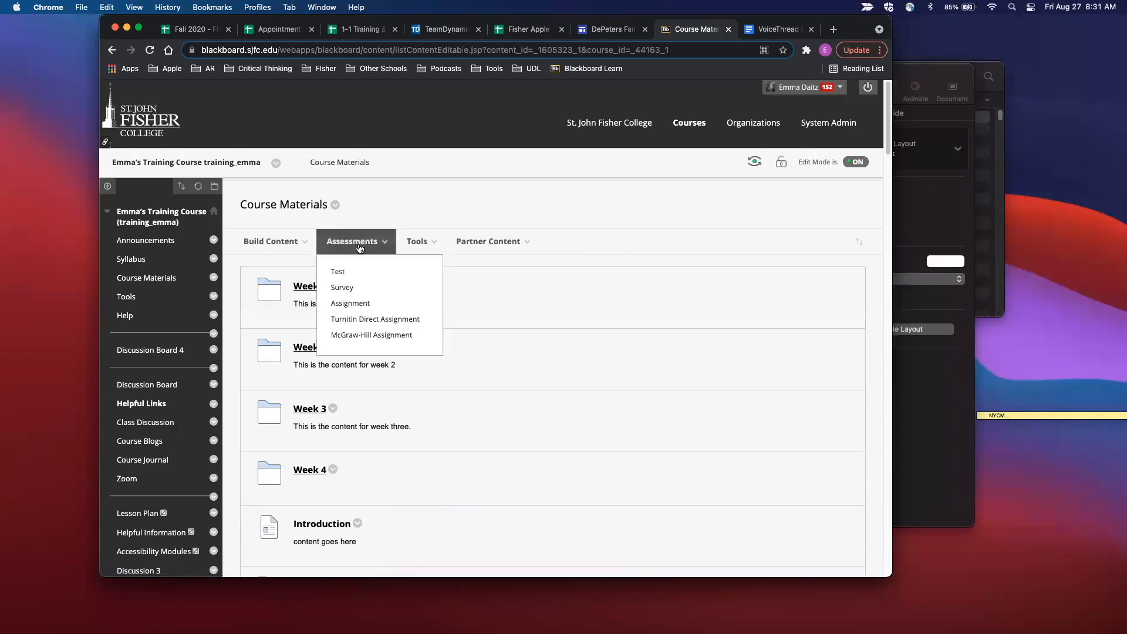
{"action": "left_click", "coordinate": [304, 240]}
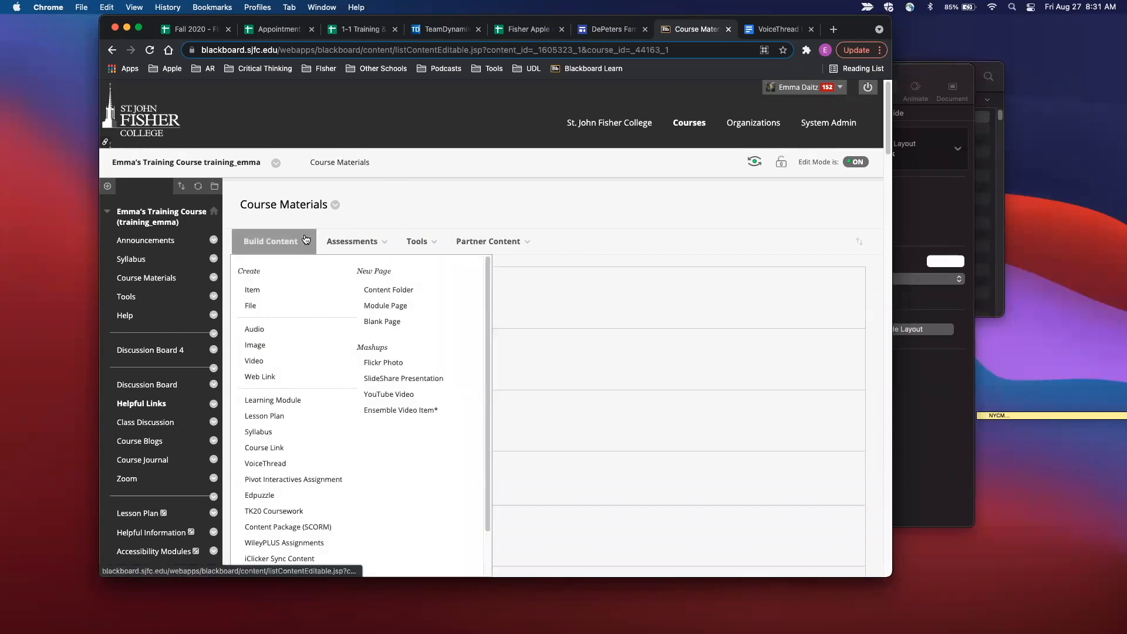
{"action": "scroll", "coordinate": [316, 453], "scroll_direction": "down", "scroll_amount": 2}
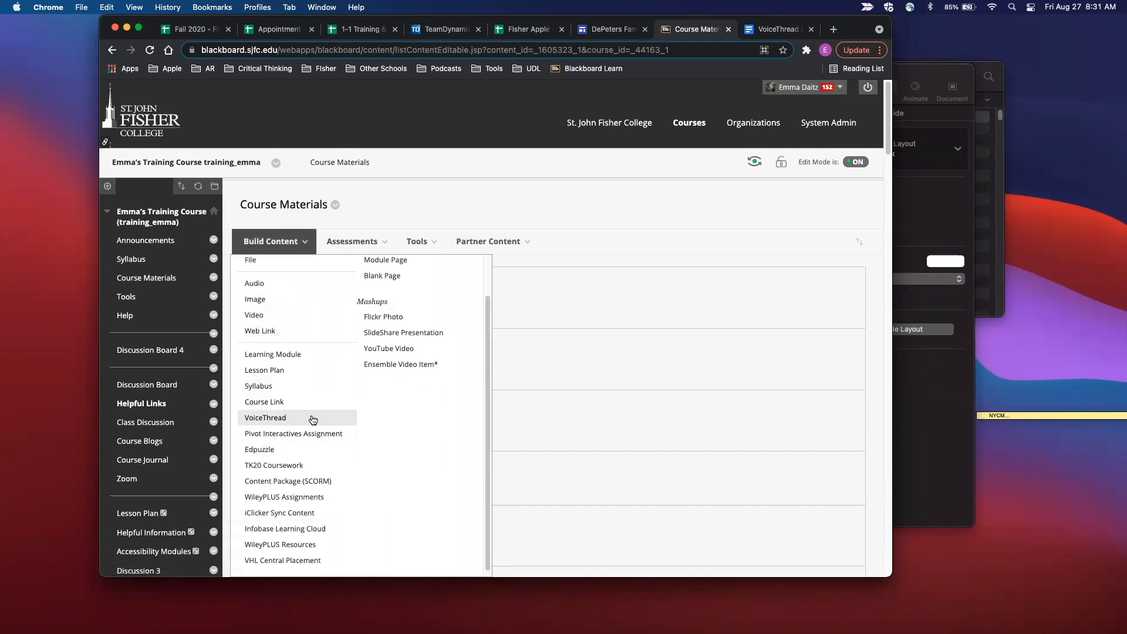
{"action": "left_click", "coordinate": [313, 419]}
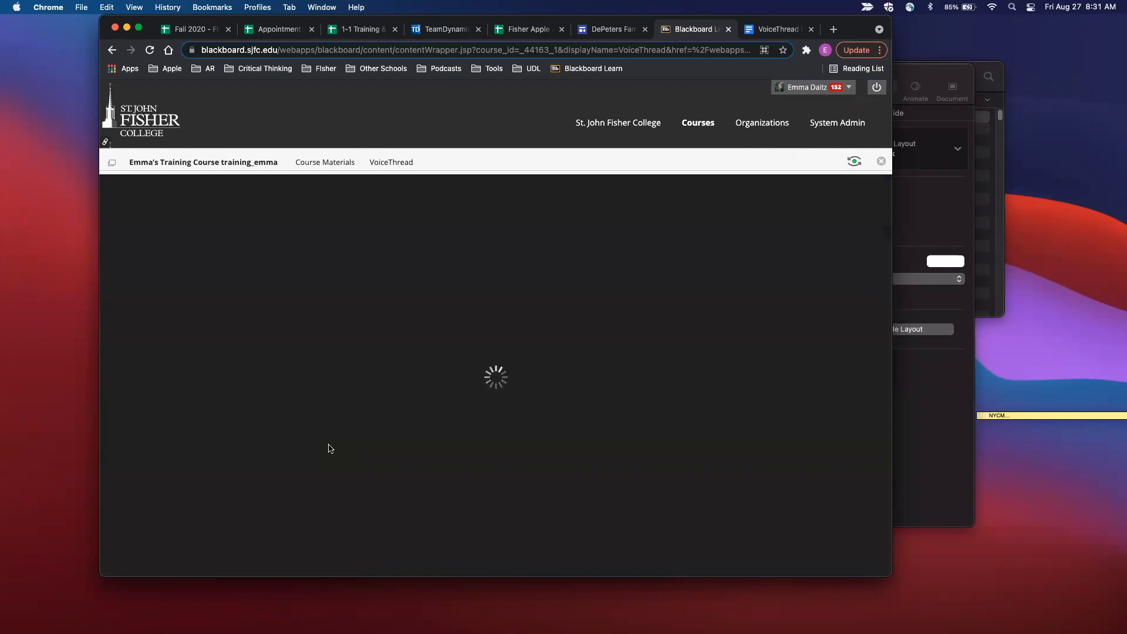
{"action": "left_click", "coordinate": [336, 354]}
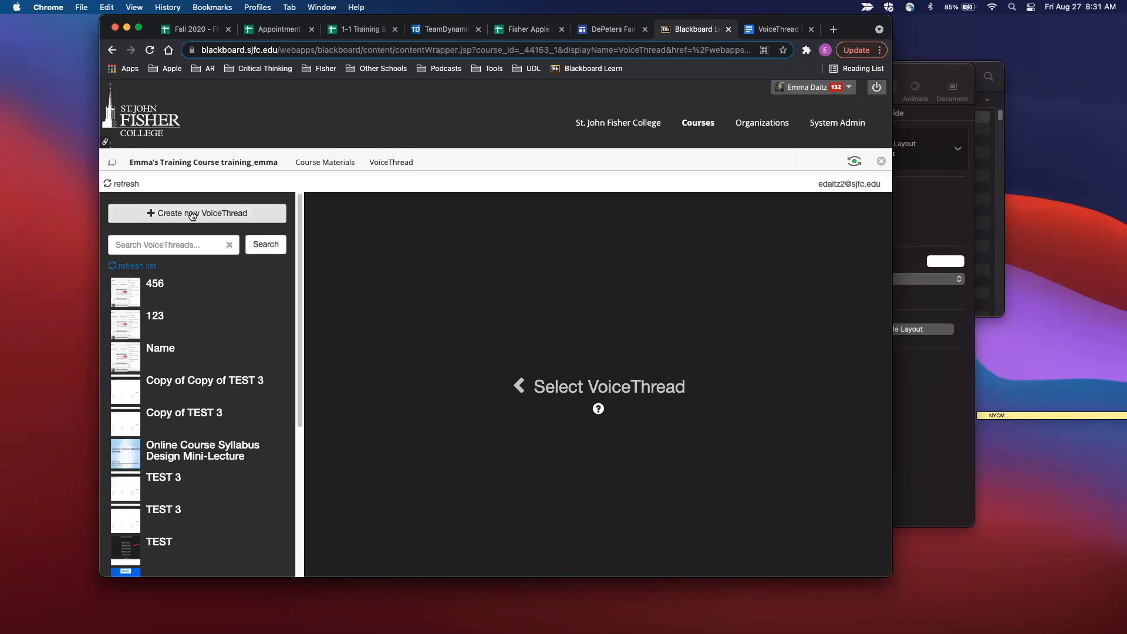
{"action": "left_click", "coordinate": [192, 214]}
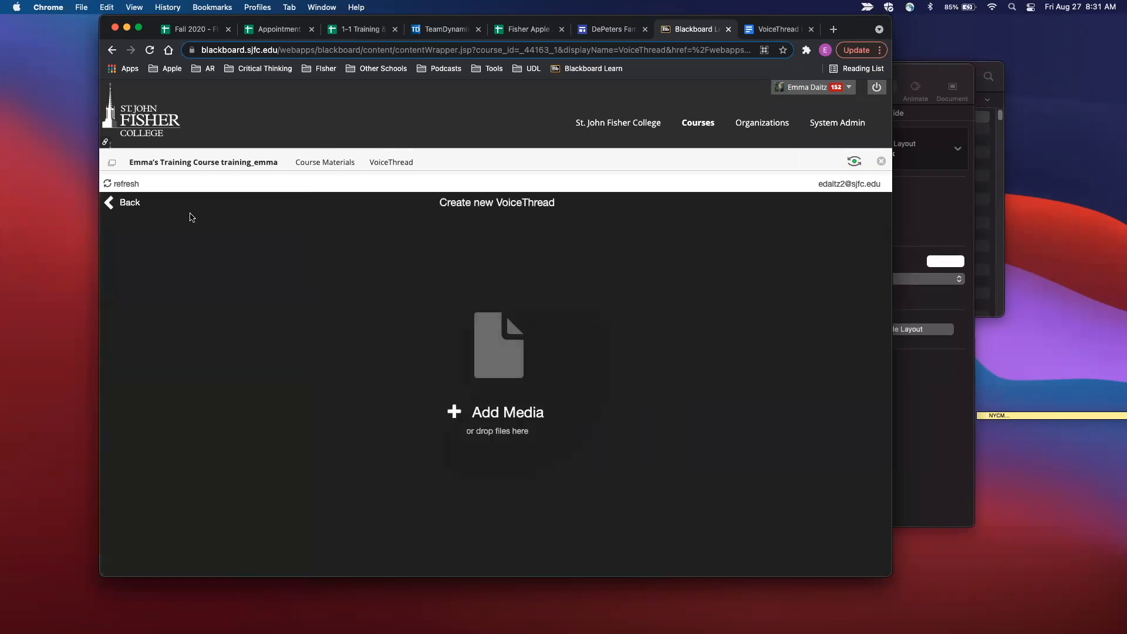
- Upload an image from the computer's Desktop folder as the new VoiceThread's first slide
{"action": "left_click", "coordinate": [512, 354]}
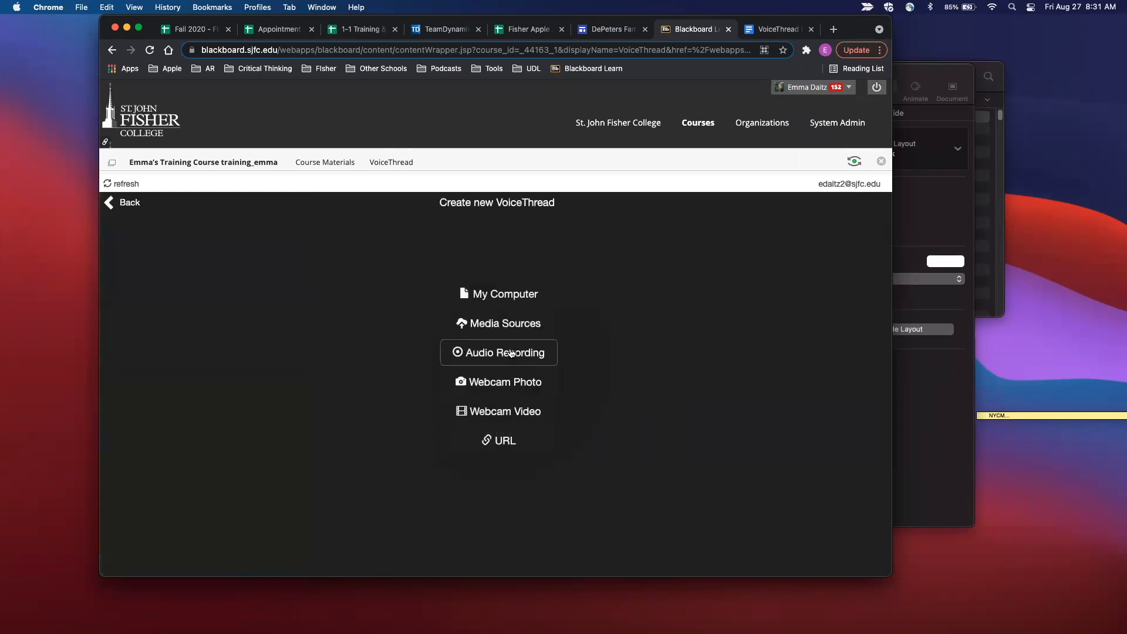
{"action": "left_click", "coordinate": [517, 297]}
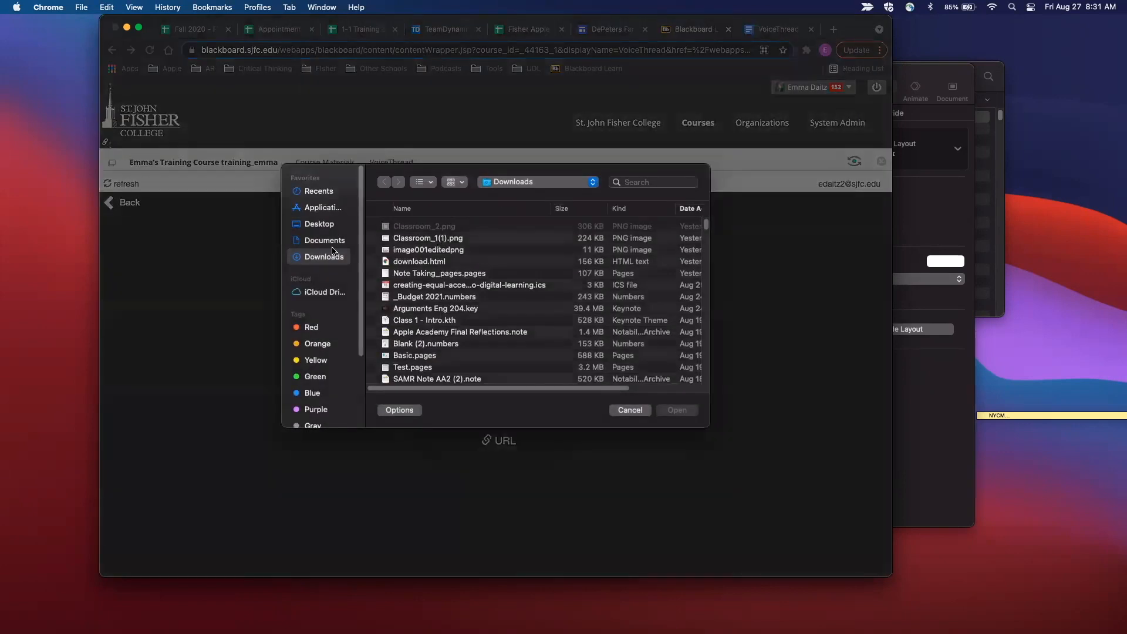
{"action": "left_click", "coordinate": [331, 229]}
{"action": "left_click", "coordinate": [461, 226]}
{"action": "left_click", "coordinate": [677, 410]}
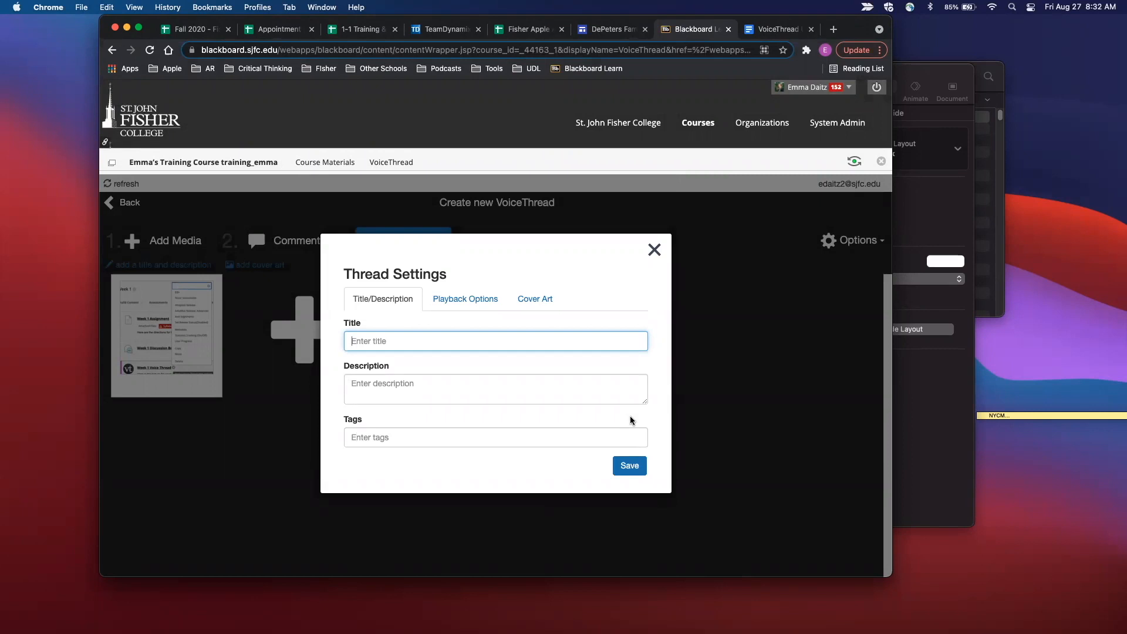
- Title the new VoiceThread 827b, review its playback options without changing them, and save the thread settings
{"action": "type", "text": "827b"}
{"action": "left_click", "coordinate": [445, 397]}
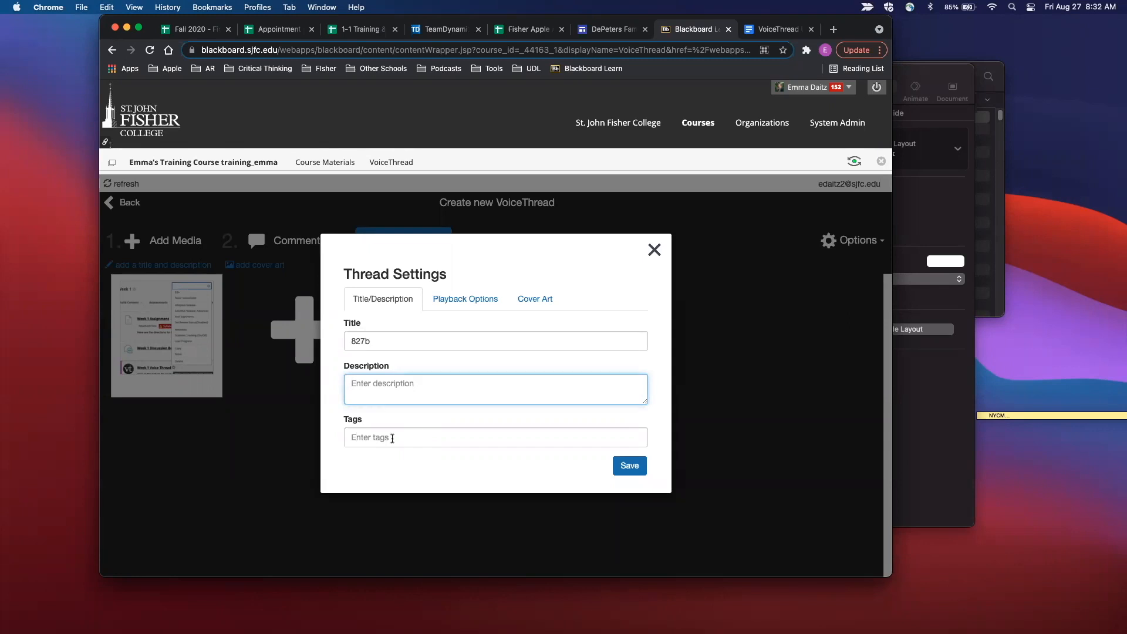
{"action": "left_click", "coordinate": [451, 306]}
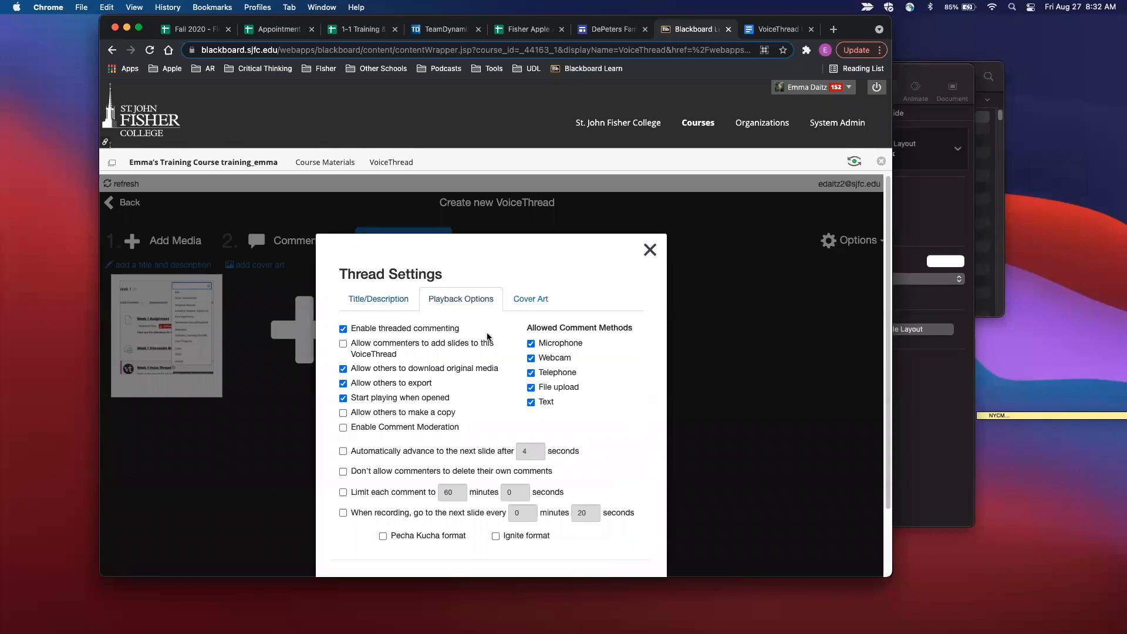
{"action": "scroll", "coordinate": [488, 336], "scroll_direction": "down", "scroll_amount": 3}
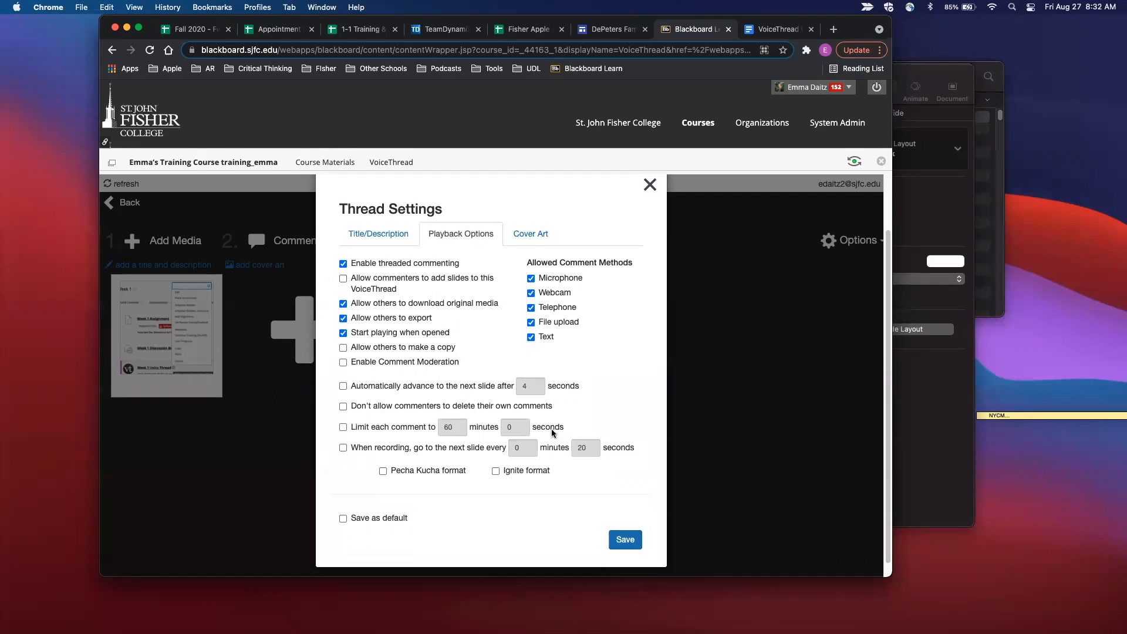
{"action": "scroll", "coordinate": [482, 400], "scroll_direction": "down", "scroll_amount": 1}
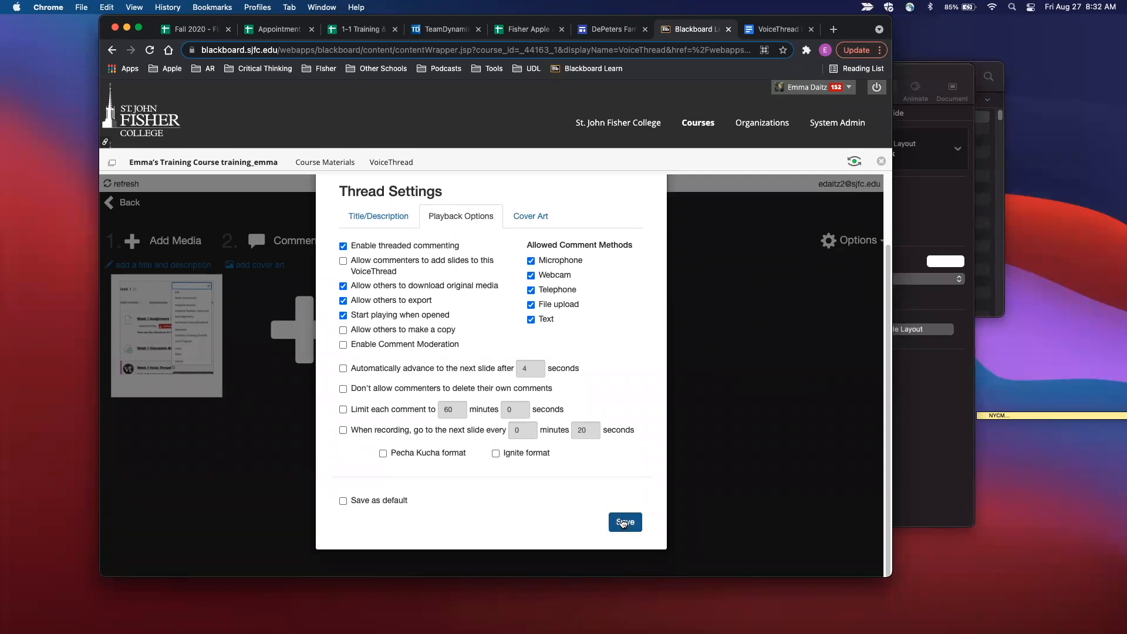
{"action": "left_click", "coordinate": [627, 523]}
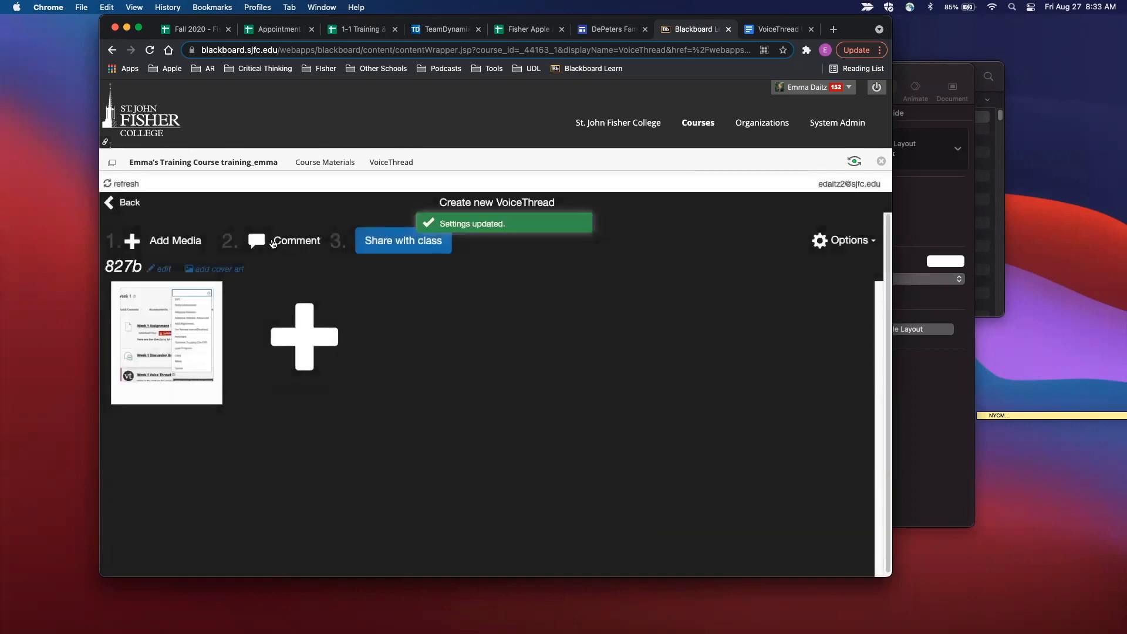
- Open the 827b thread for commenting and save the text comment "This is my comment" on its slide
{"action": "left_click", "coordinate": [291, 236]}
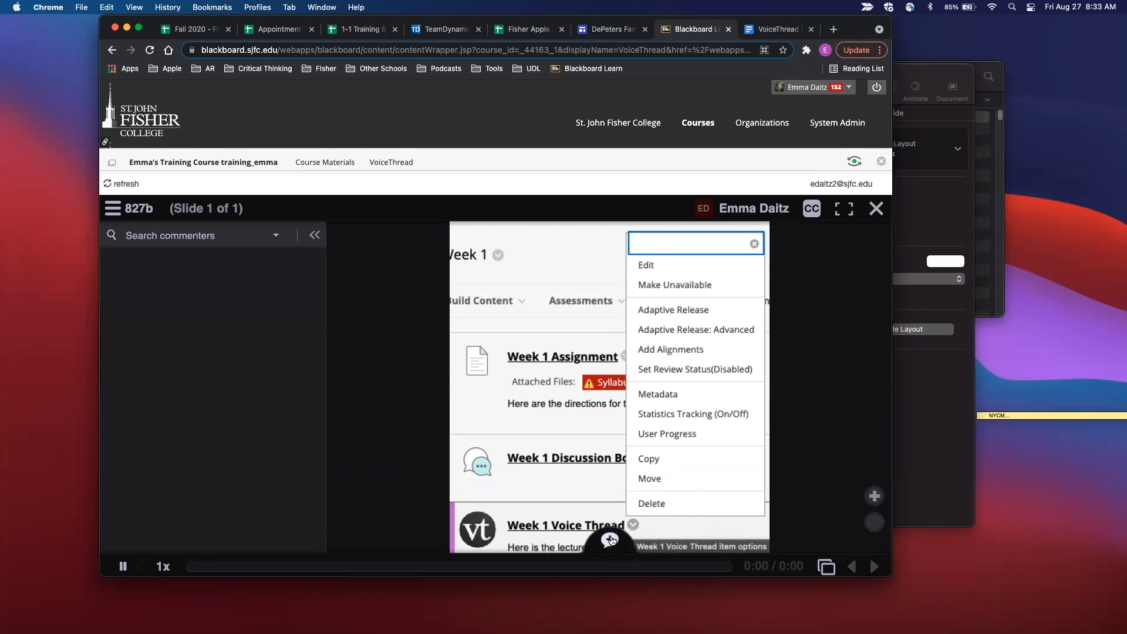
{"action": "mouse_move", "coordinate": [611, 540]}
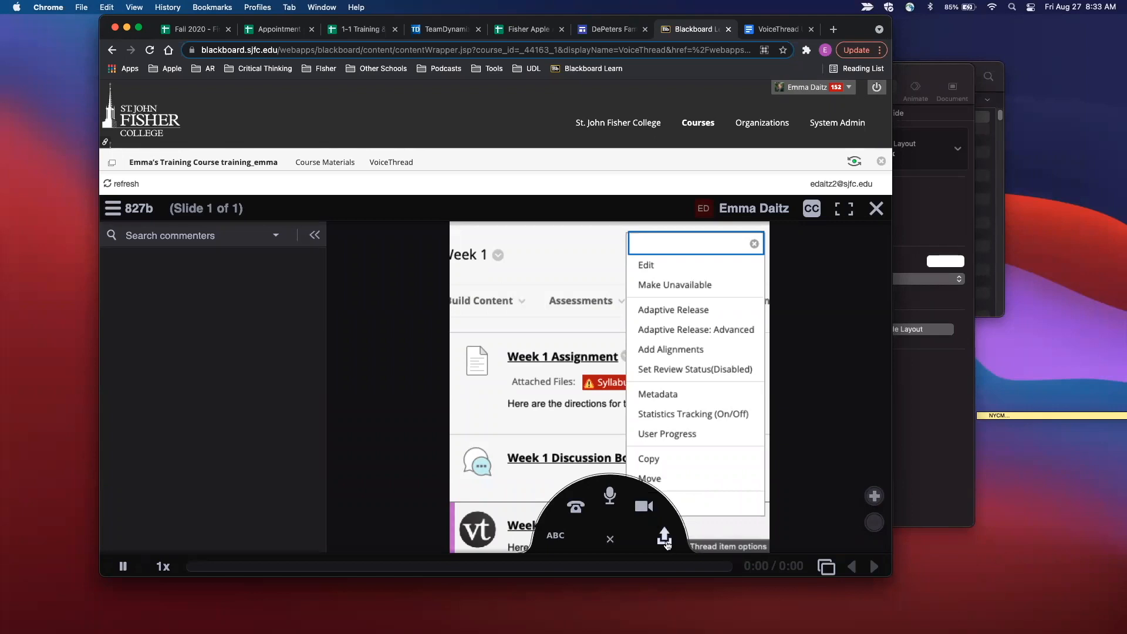
{"action": "left_click", "coordinate": [557, 536]}
{"action": "type", "text": "This is m"}
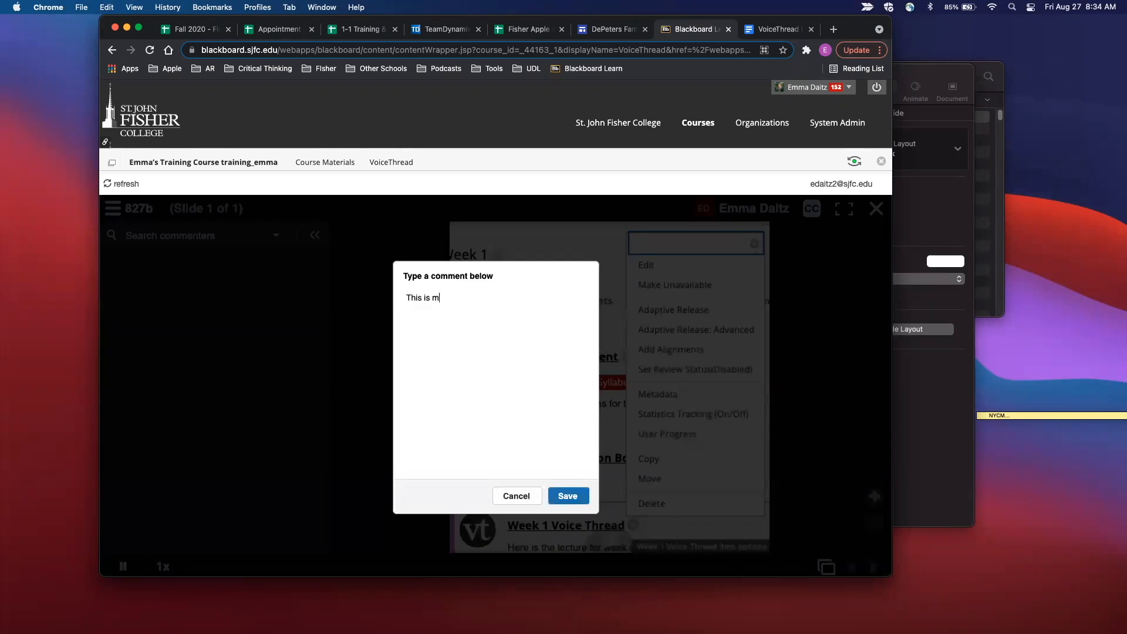
{"action": "type", "text": "y comment"}
{"action": "left_click", "coordinate": [572, 499]}
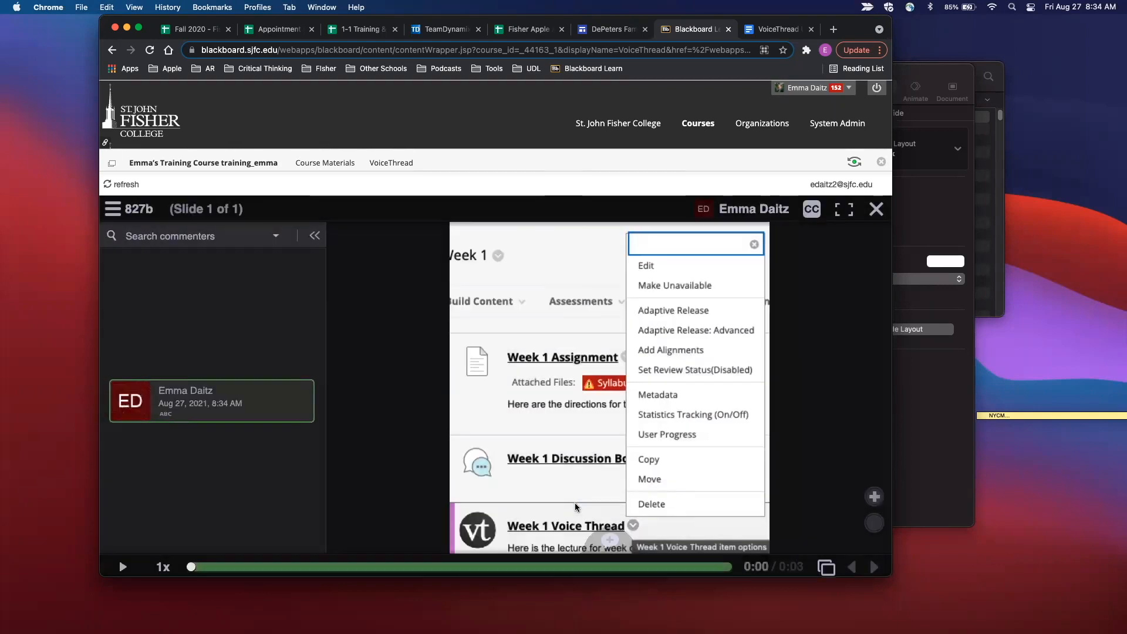
- Review the available comment types, the slide overview, and the saved text comment in the 827b thread
{"action": "left_click", "coordinate": [264, 400]}
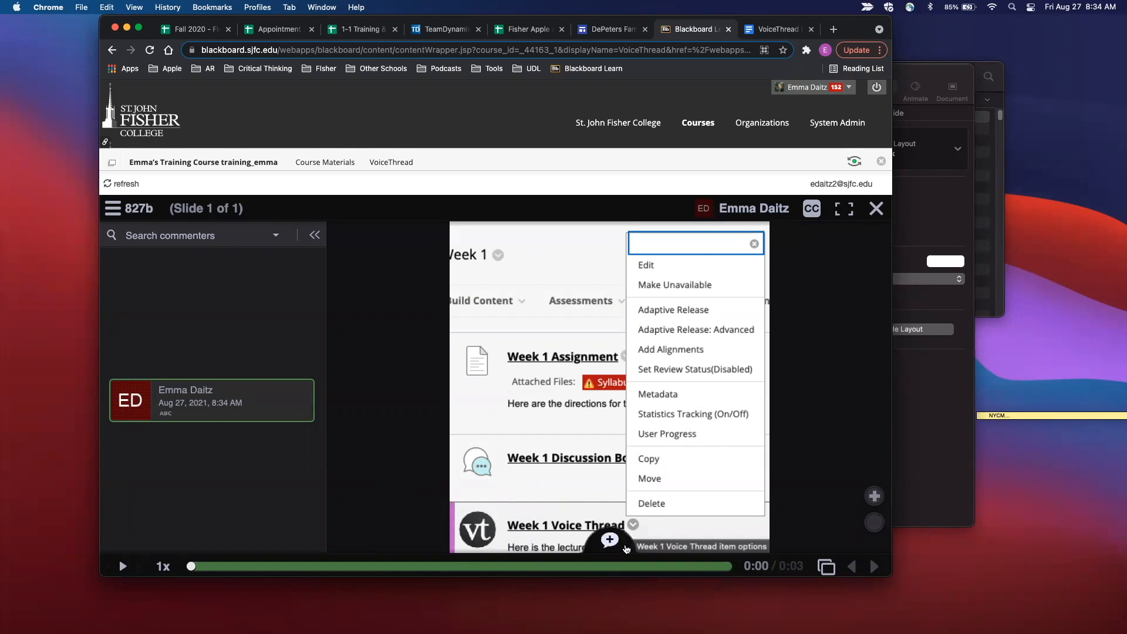
{"action": "left_click", "coordinate": [615, 545]}
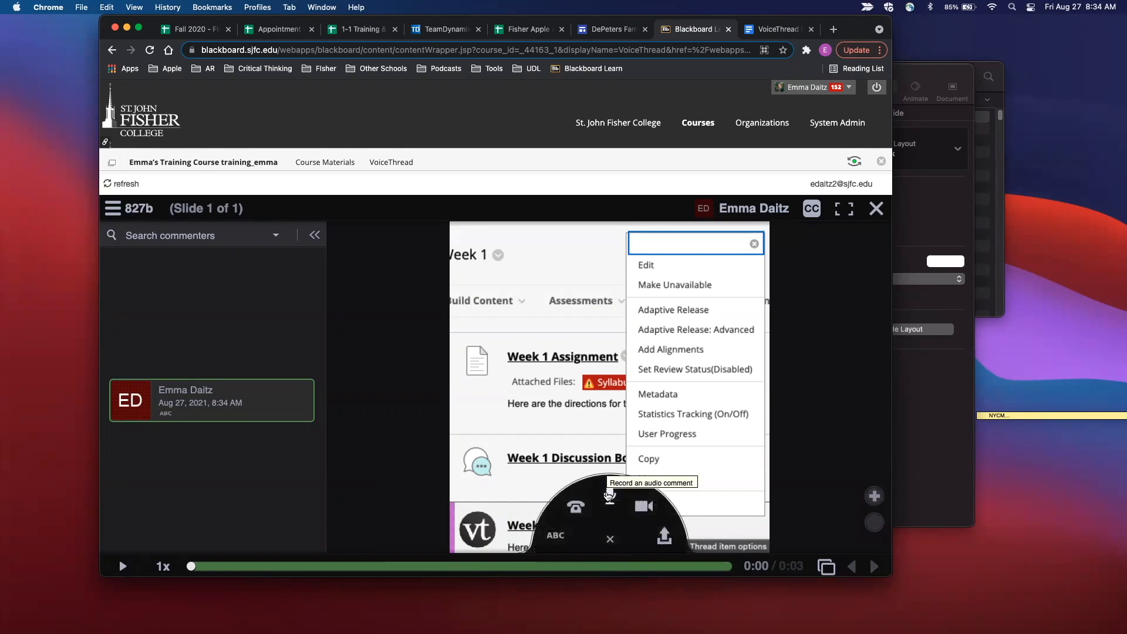
{"action": "left_click", "coordinate": [513, 418]}
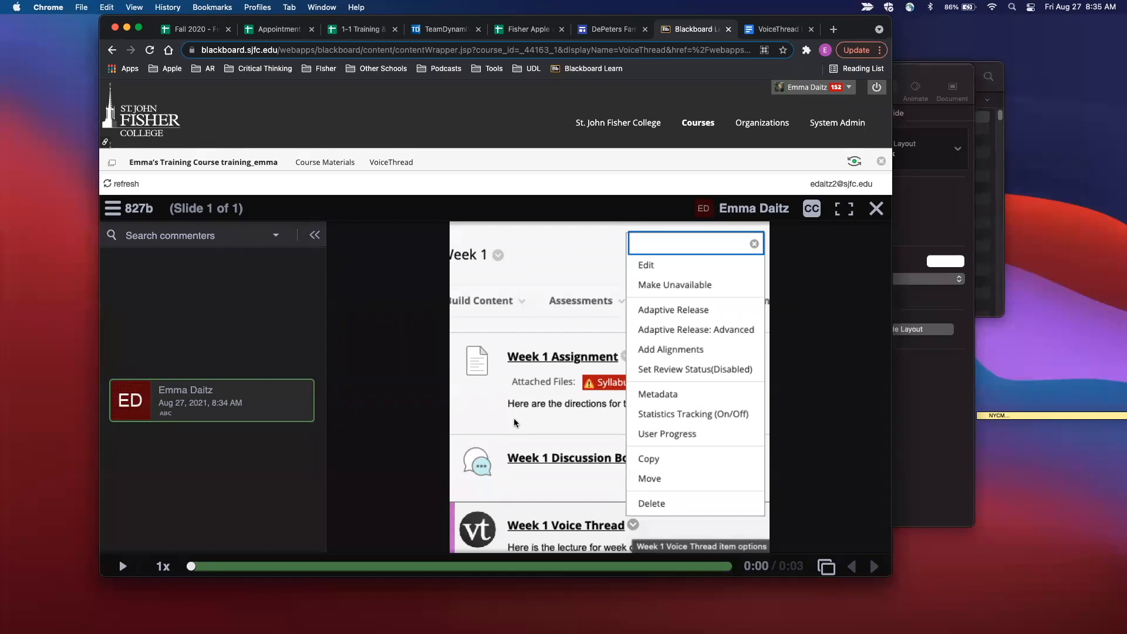
{"action": "mouse_move", "coordinate": [456, 338]}
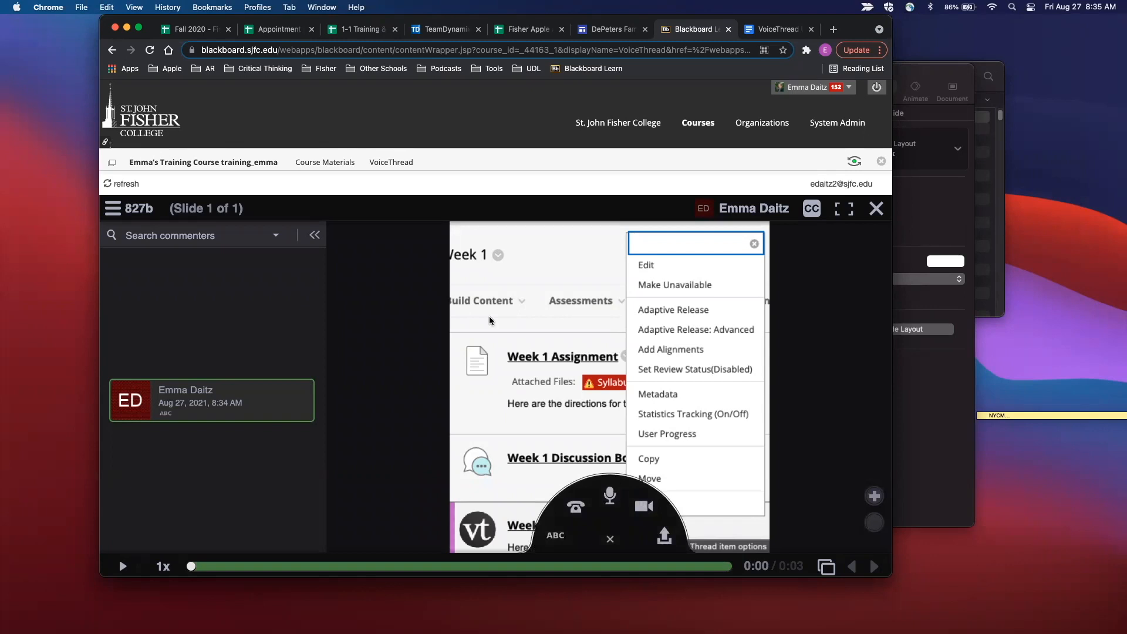
{"action": "left_click", "coordinate": [240, 404]}
{"action": "left_click", "coordinate": [825, 569]}
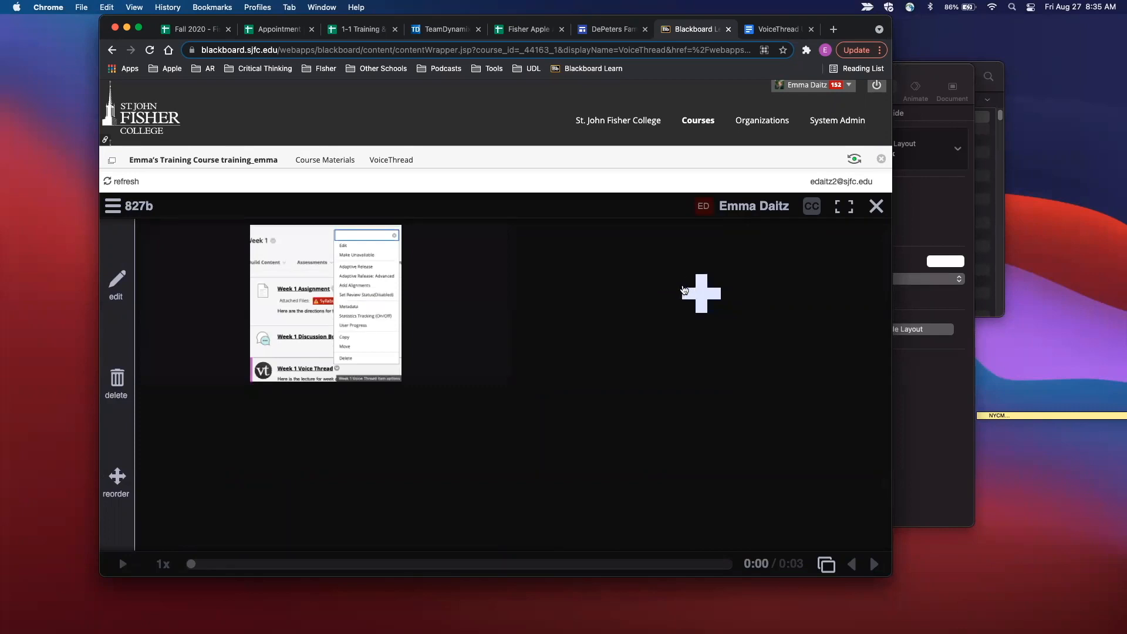
{"action": "left_click", "coordinate": [826, 565]}
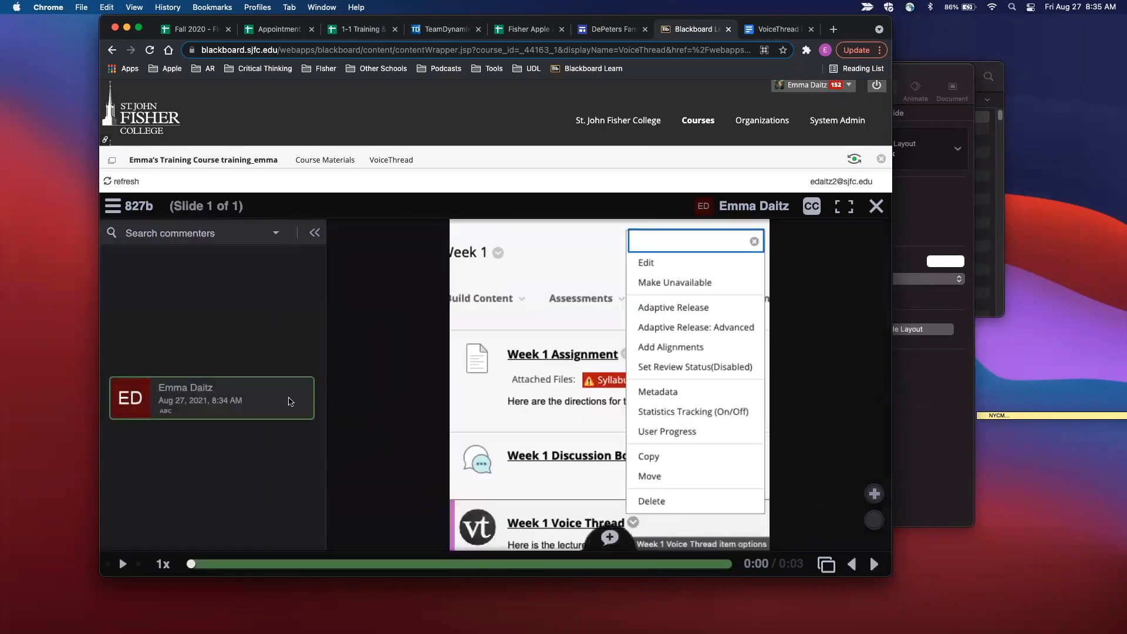
{"action": "left_click", "coordinate": [290, 402]}
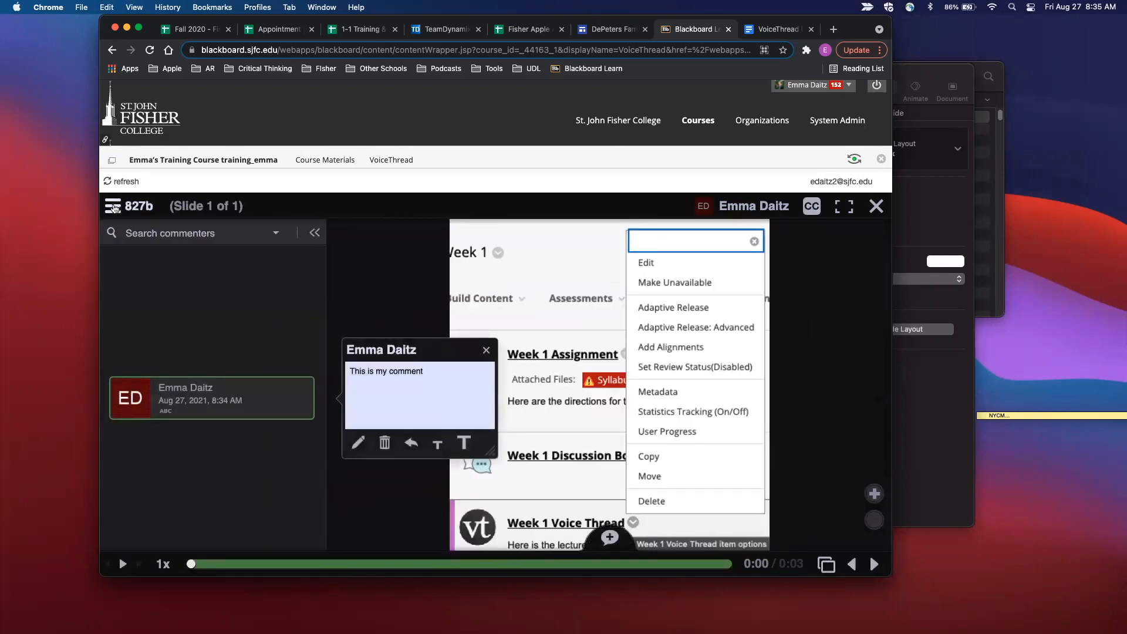
- Return to editing the 827b thread and share it with the class under the activity name 827b
{"action": "left_click", "coordinate": [114, 208]}
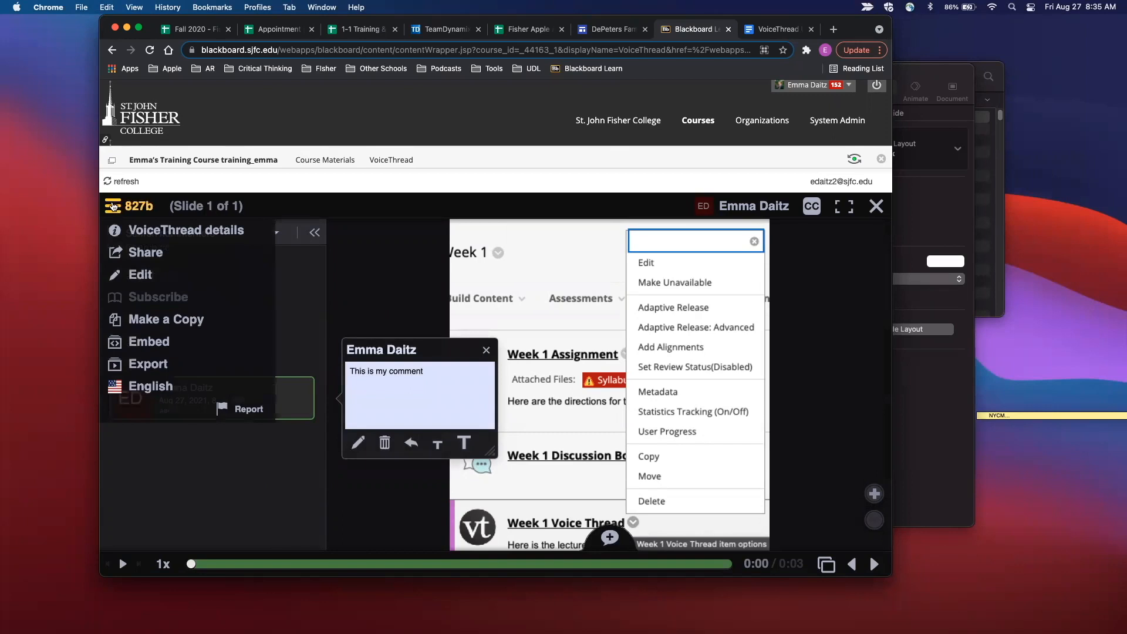
{"action": "left_click", "coordinate": [140, 275]}
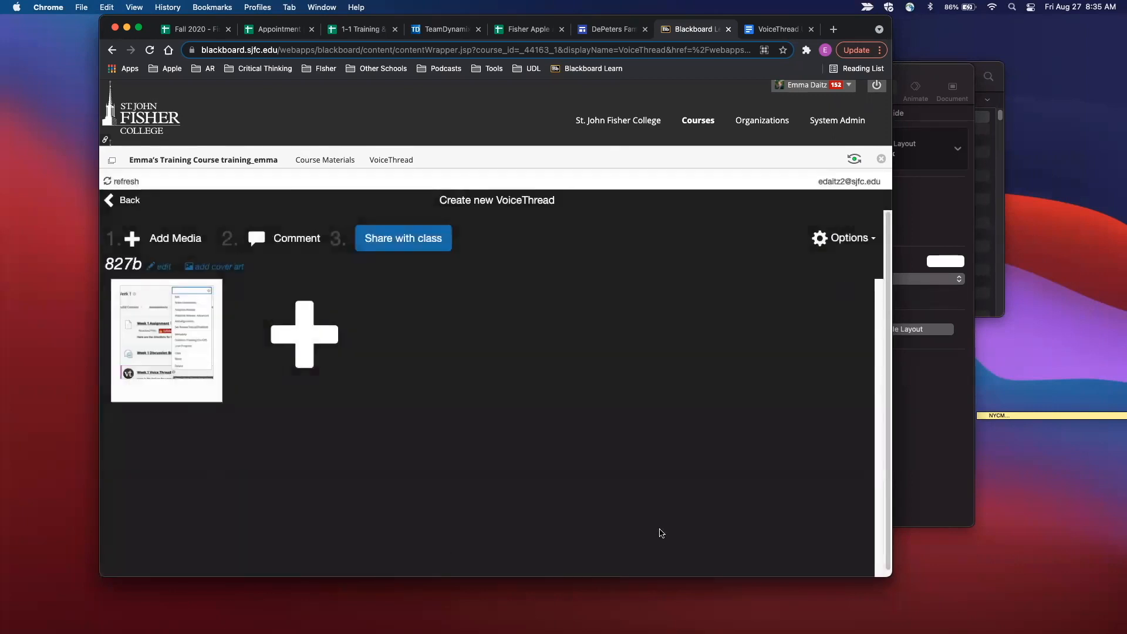
{"action": "left_click", "coordinate": [391, 244]}
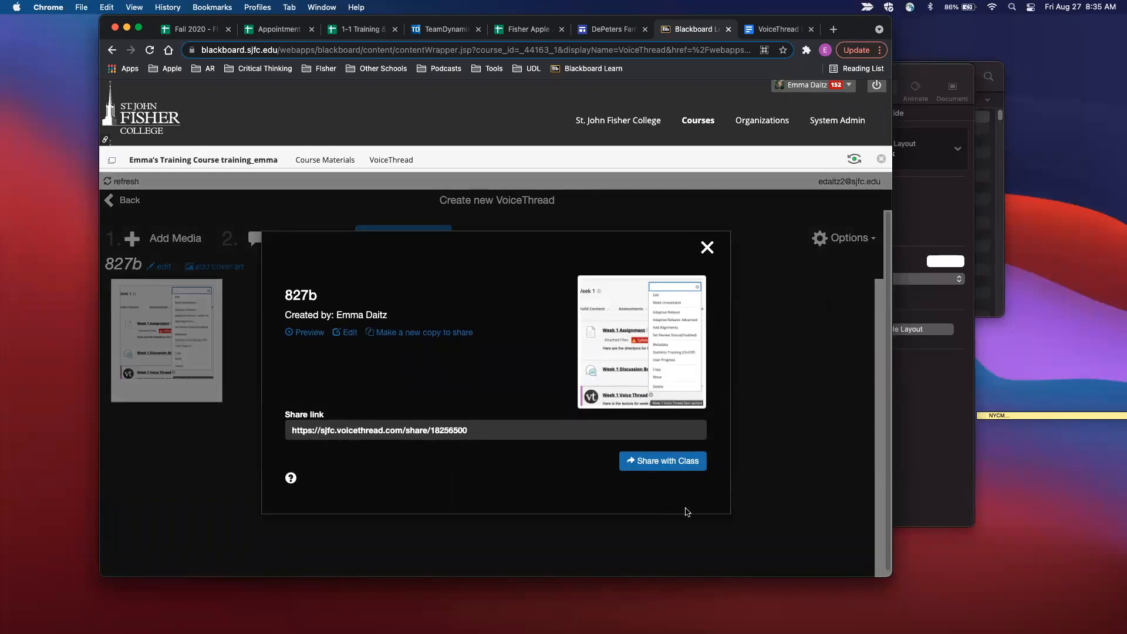
{"action": "left_click", "coordinate": [674, 471]}
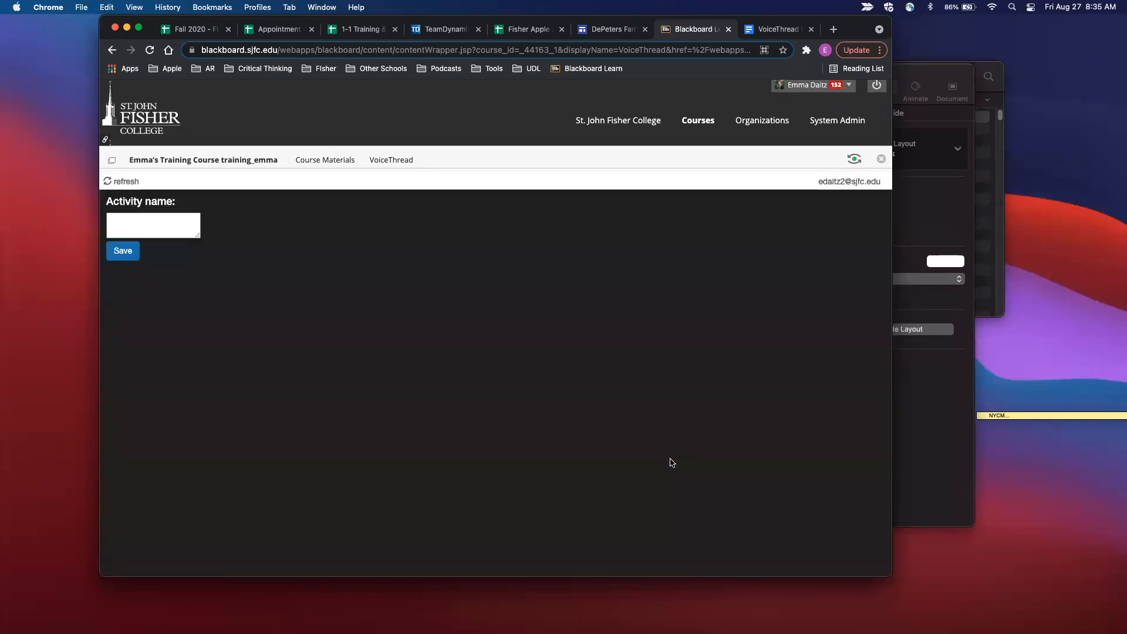
{"action": "left_click", "coordinate": [121, 220]}
{"action": "type", "text": "827b"}
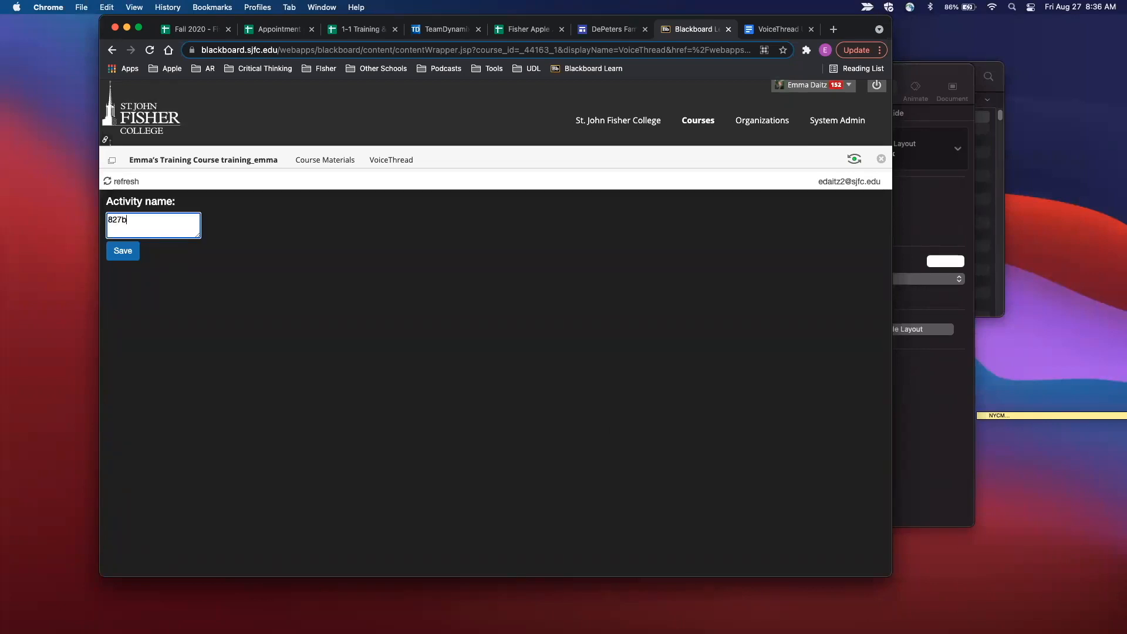
{"action": "left_click", "coordinate": [113, 258]}
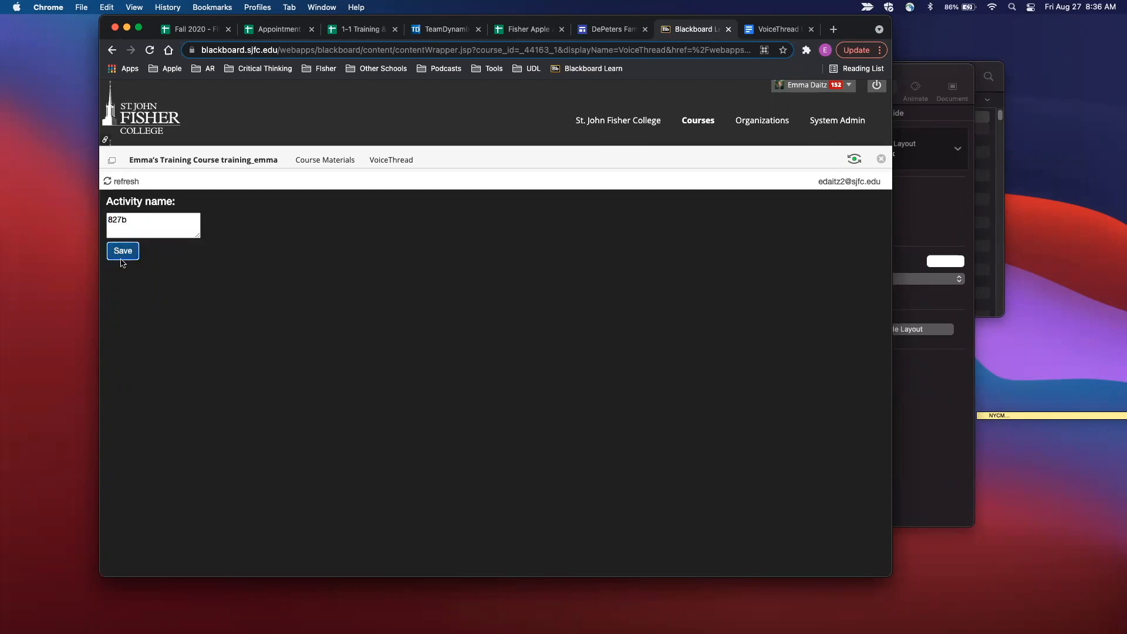
{"action": "left_click", "coordinate": [504, 391]}
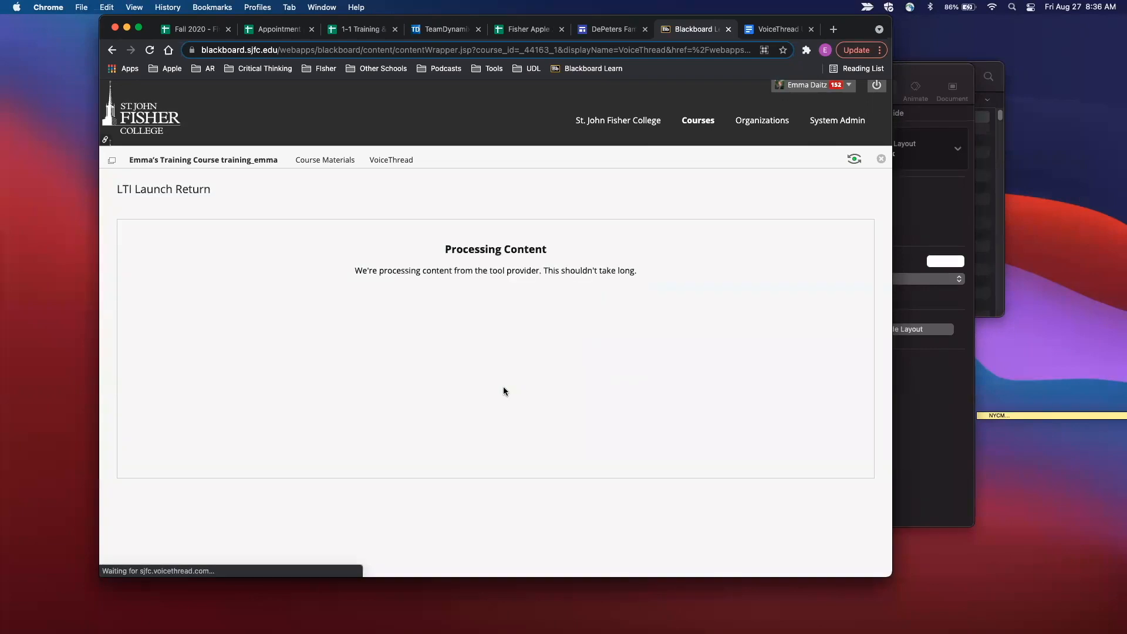
- Find the 827b item at the end of Course Materials and view its item options without choosing any
{"action": "scroll", "coordinate": [503, 387], "scroll_direction": "down", "scroll_amount": 10}
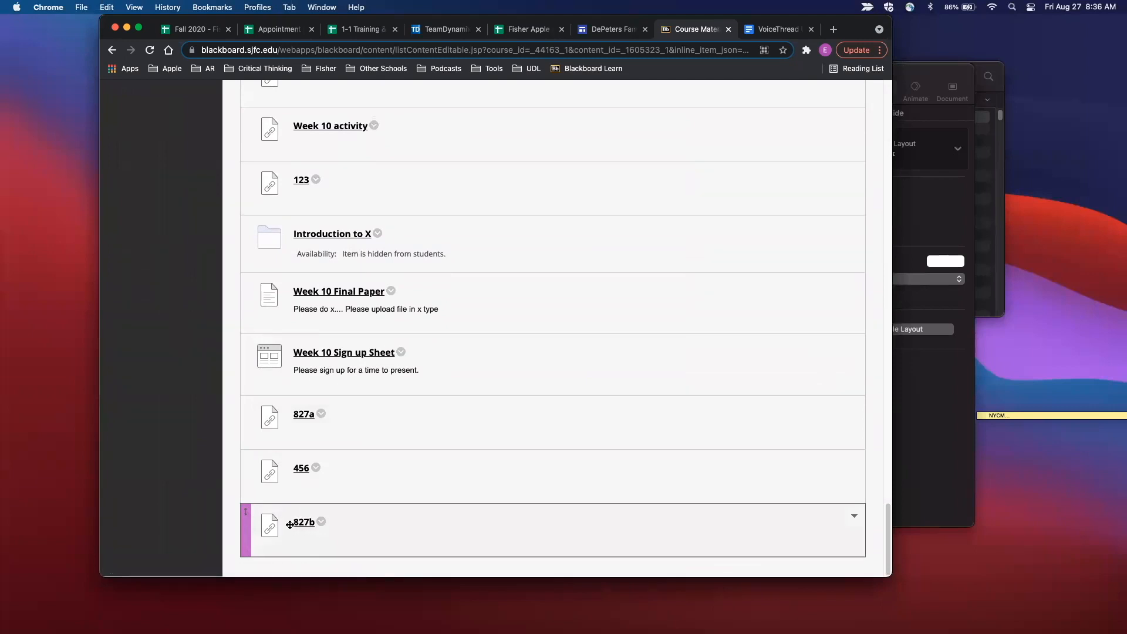
{"action": "left_click", "coordinate": [321, 522]}
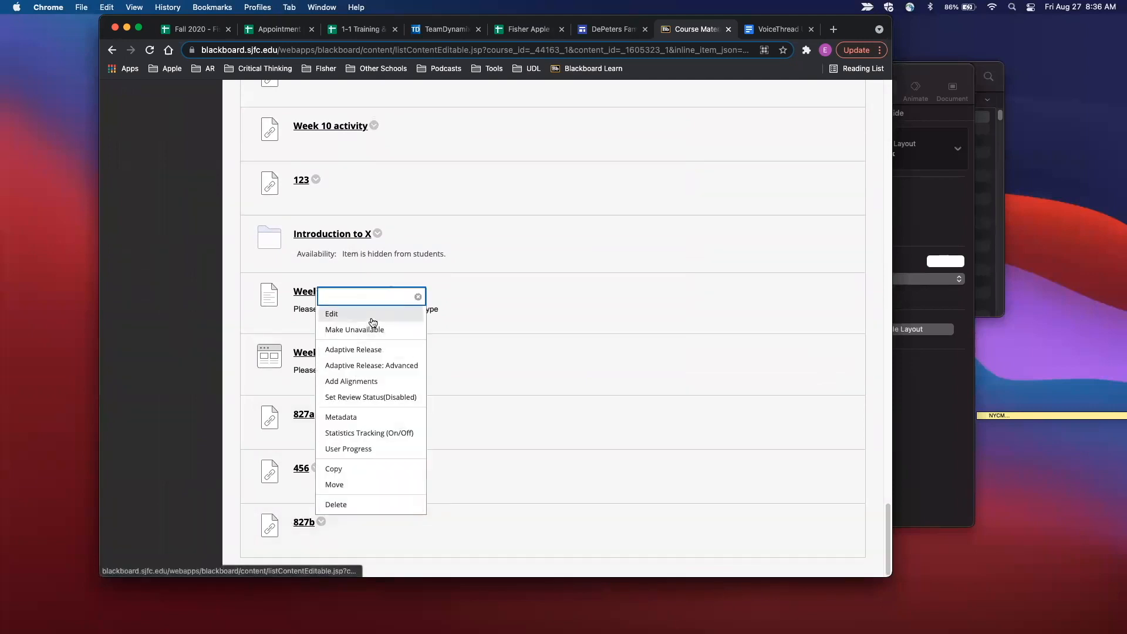
{"action": "left_click", "coordinate": [407, 553]}
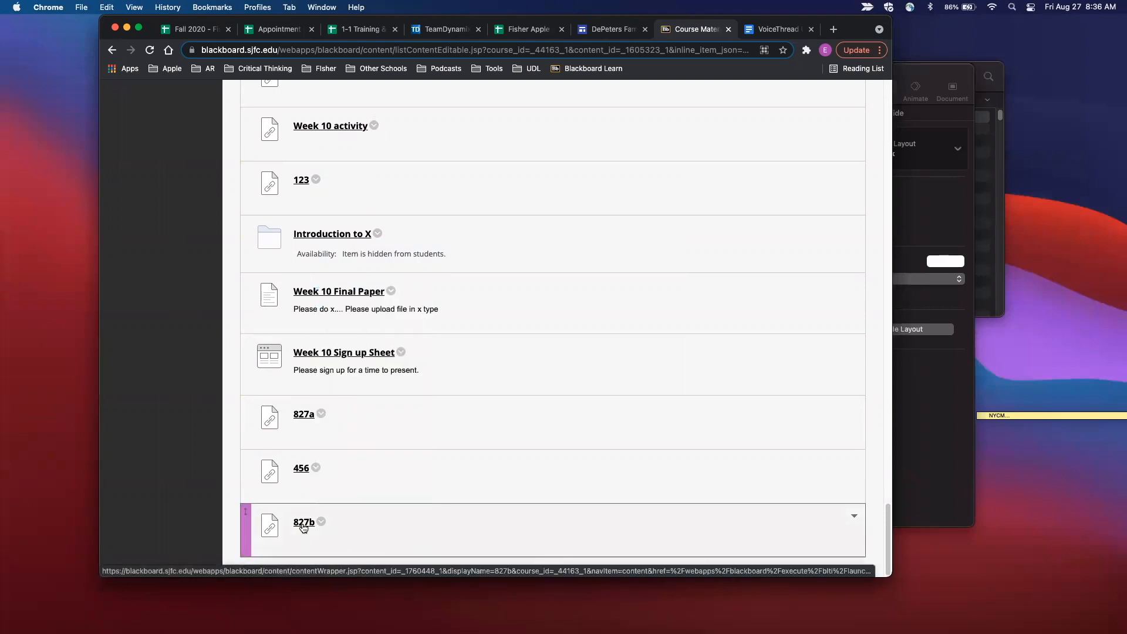
- Add another VoiceThread item to Course Materials with the Assignment Builder, choose the Create assignment type, and continue to its commenting requirements
{"action": "scroll", "coordinate": [374, 192], "scroll_direction": "up", "scroll_amount": 15}
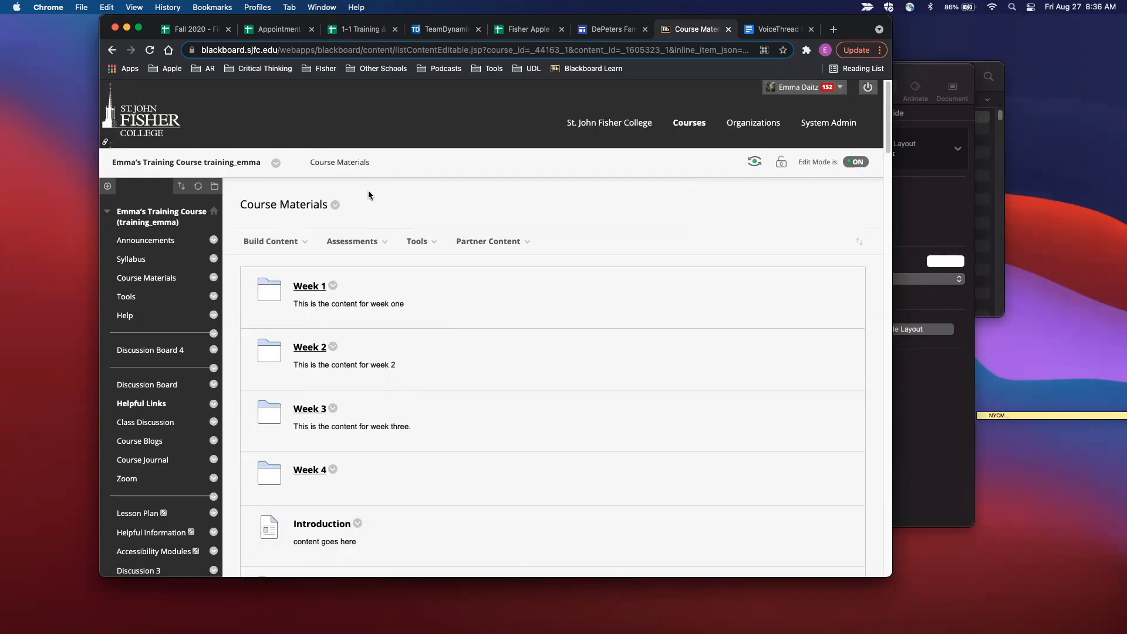
{"action": "left_click", "coordinate": [275, 241]}
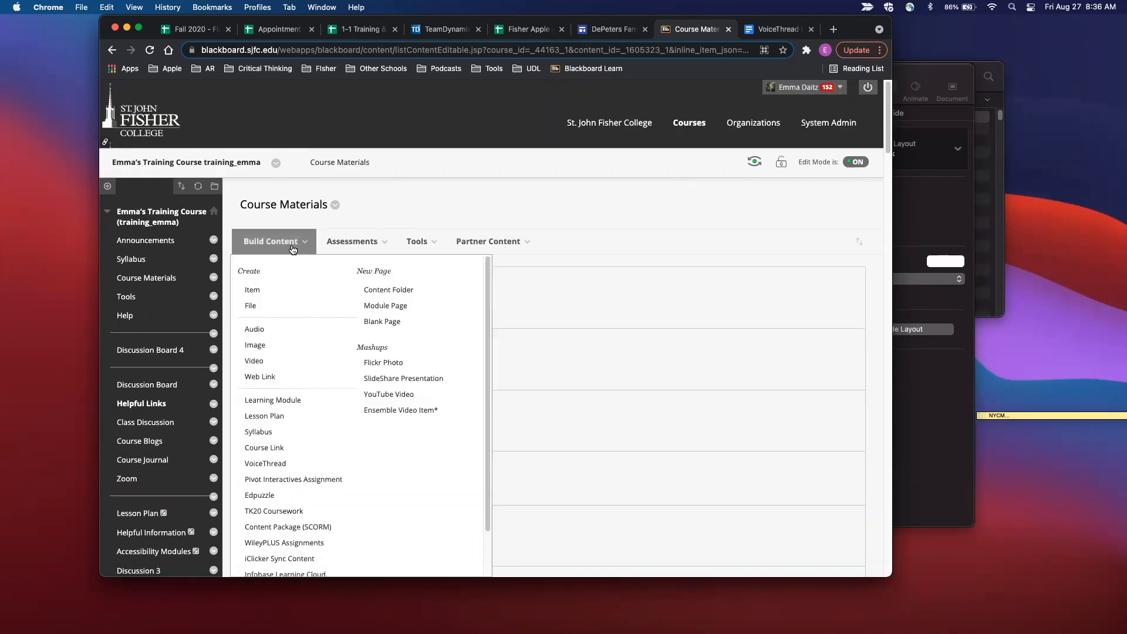
{"action": "left_click", "coordinate": [276, 469]}
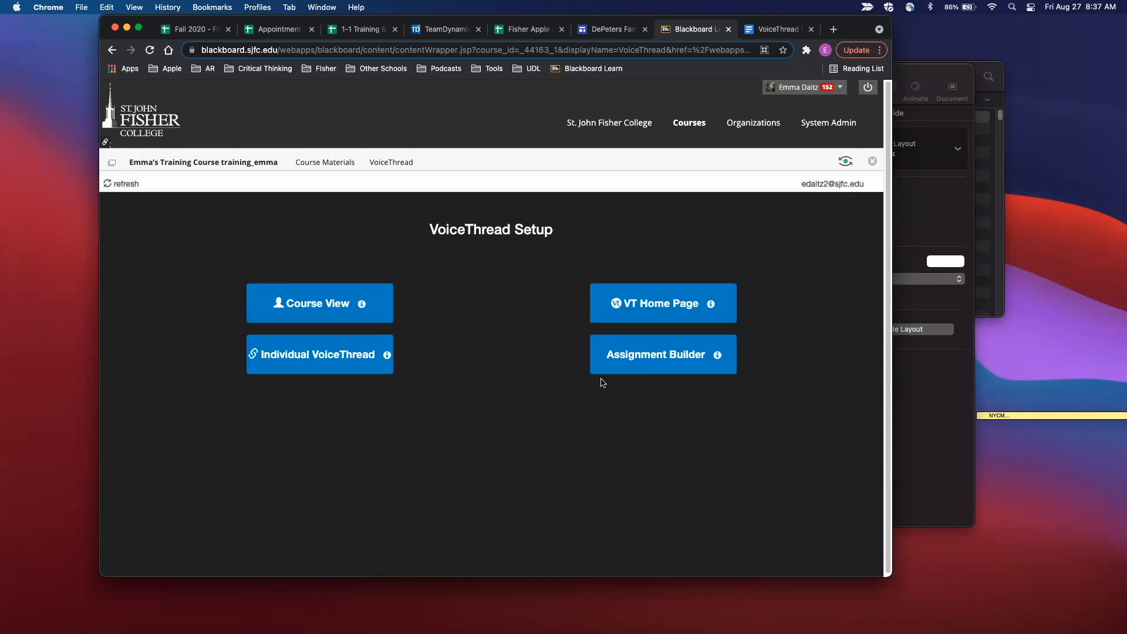
{"action": "left_click", "coordinate": [640, 366]}
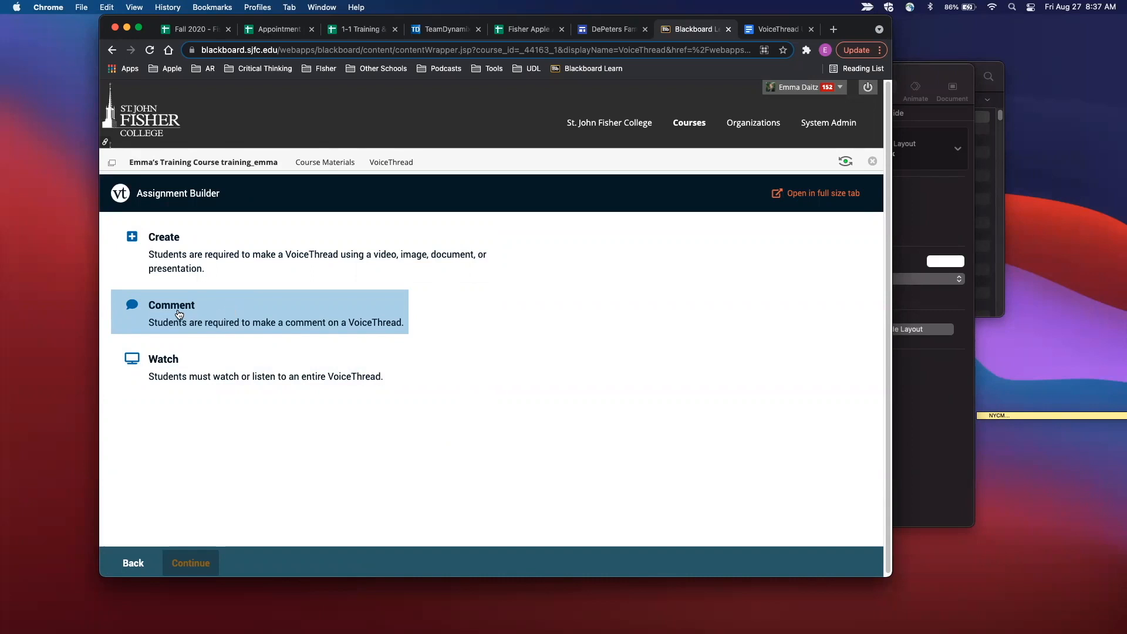
{"action": "left_click", "coordinate": [241, 252]}
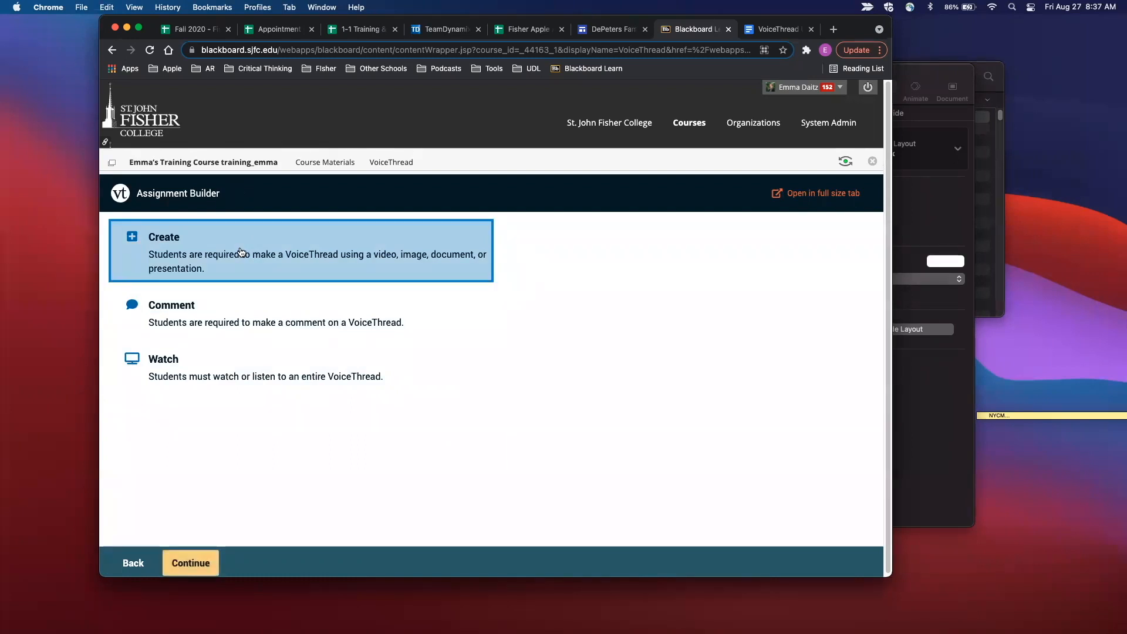
{"action": "left_click", "coordinate": [191, 564]}
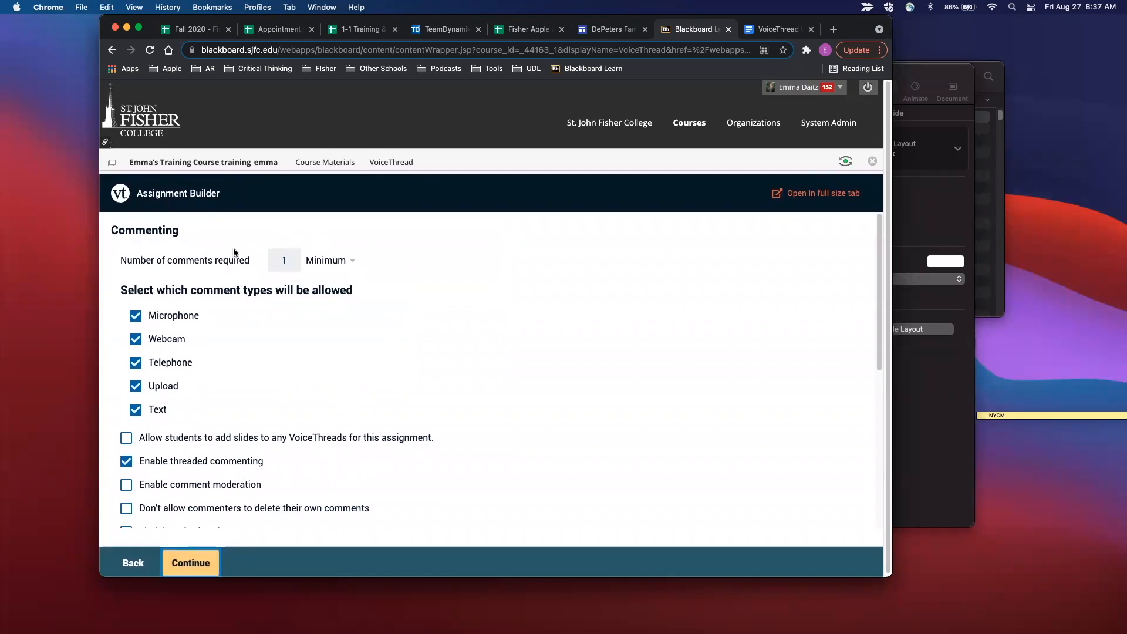
- View the limit choices for the number of comments required and leave it at Minimum
{"action": "left_click", "coordinate": [325, 262]}
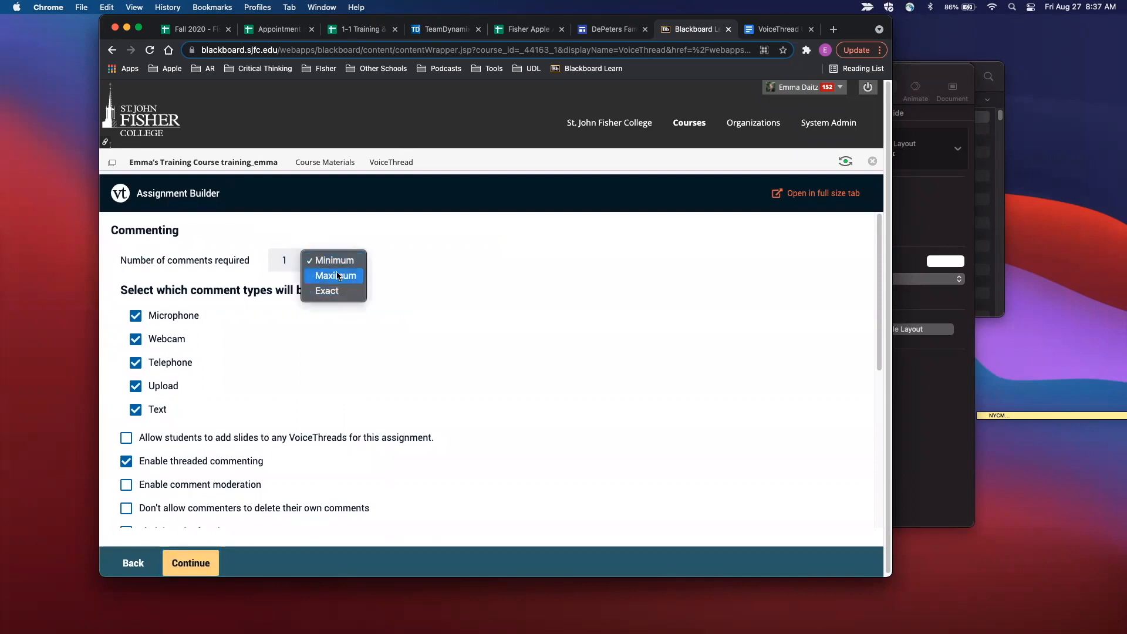
{"action": "left_click", "coordinate": [482, 267]}
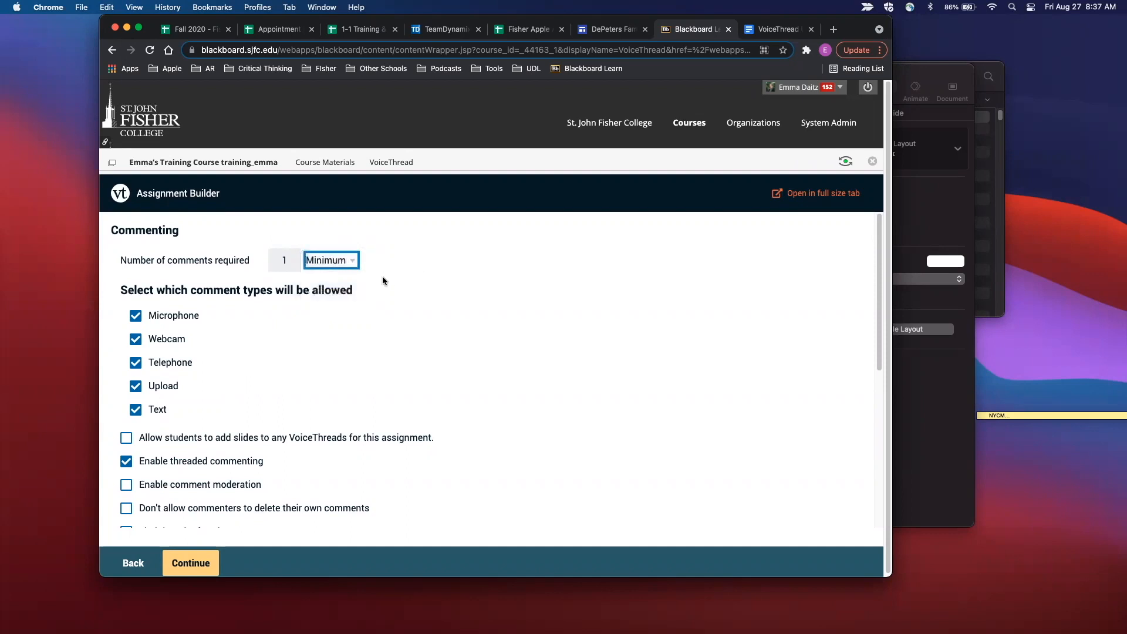
{"action": "left_click", "coordinate": [393, 292]}
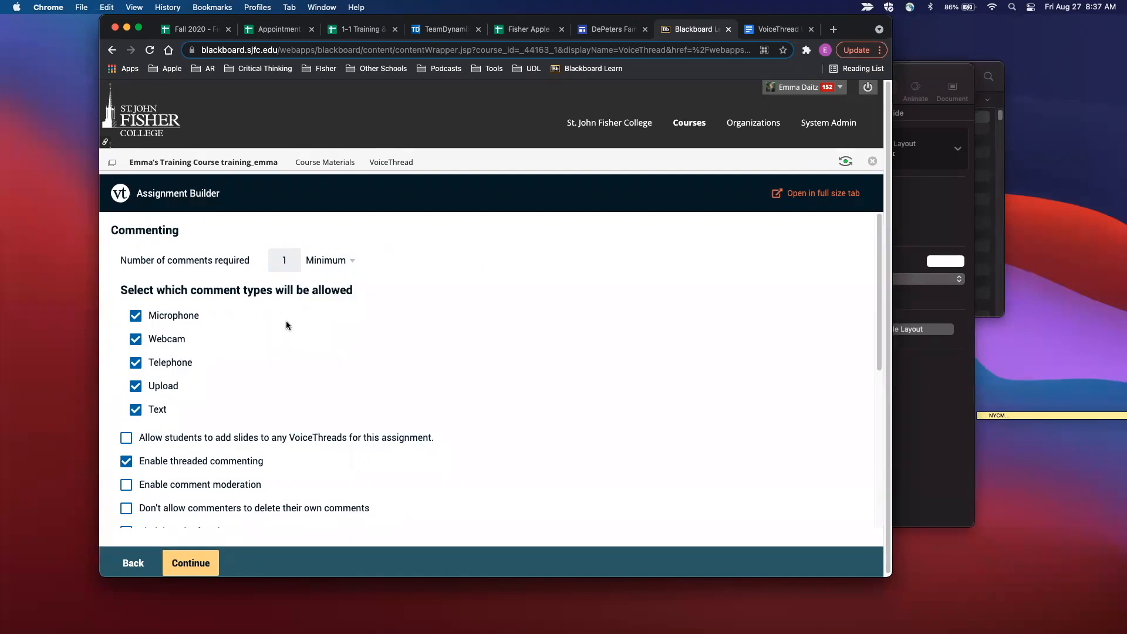
- Review the assignment's allowed comment types and its commenting, playback, permission and student gallery options
{"action": "scroll", "coordinate": [286, 328], "scroll_direction": "down", "scroll_amount": 1}
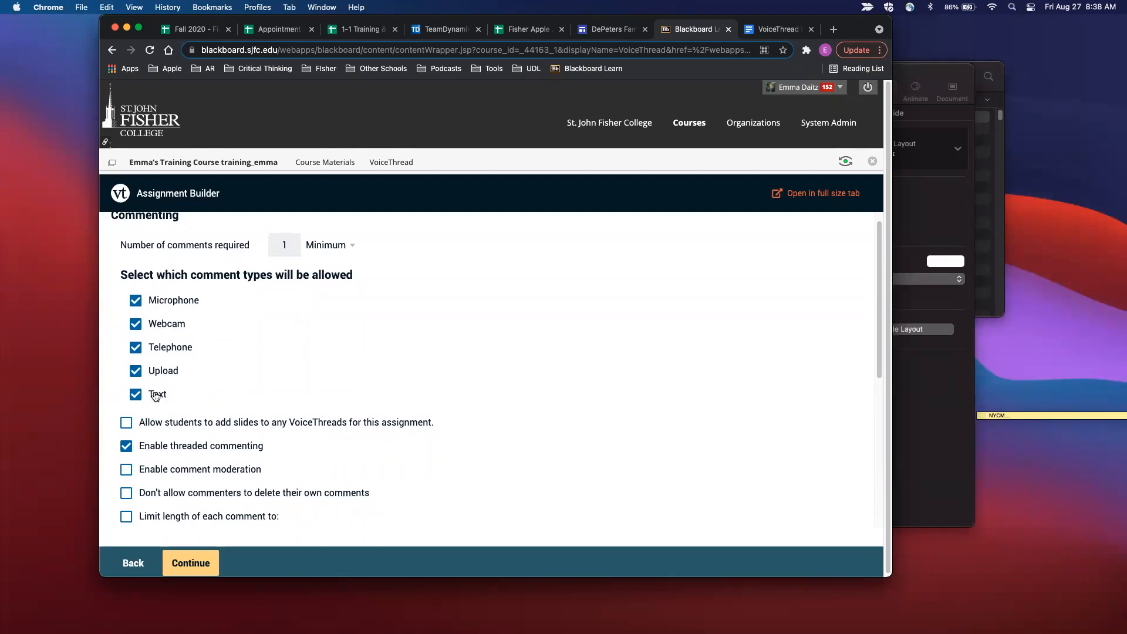
{"action": "scroll", "coordinate": [156, 397], "scroll_direction": "down", "scroll_amount": 2}
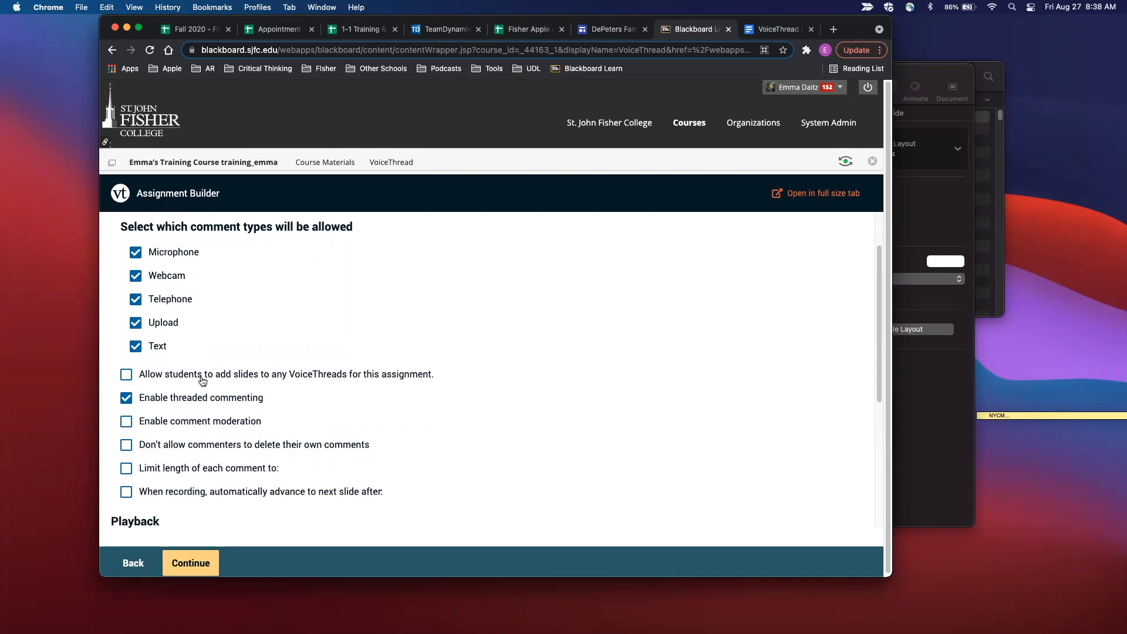
{"action": "scroll", "coordinate": [259, 379], "scroll_direction": "down", "scroll_amount": 4}
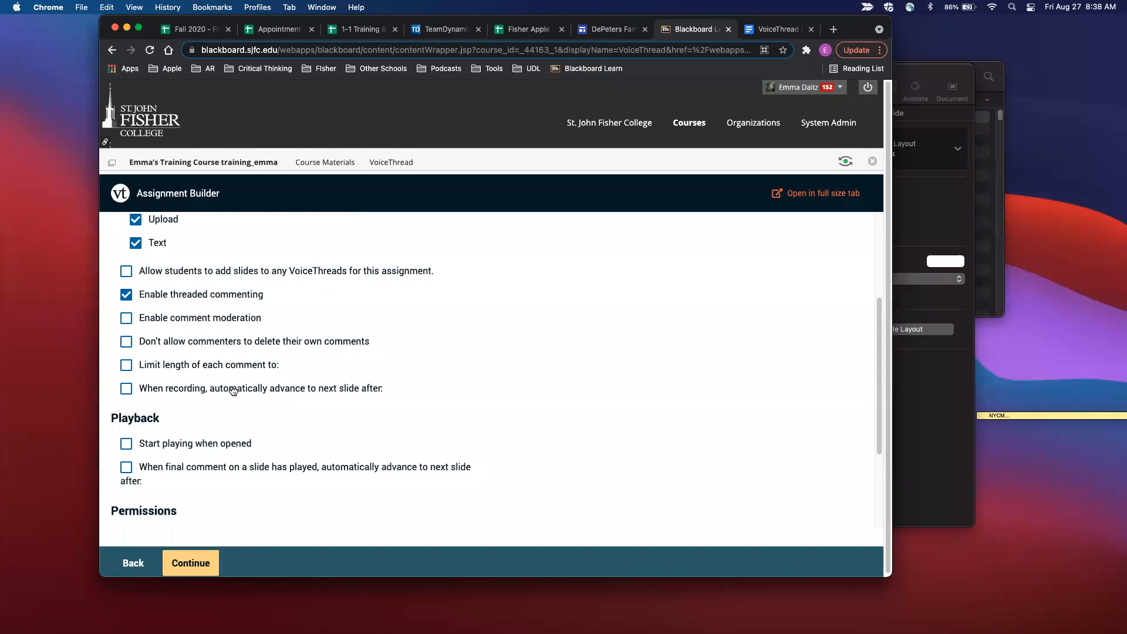
{"action": "scroll", "coordinate": [232, 394], "scroll_direction": "down", "scroll_amount": 1}
{"action": "scroll", "coordinate": [232, 395], "scroll_direction": "down", "scroll_amount": 5}
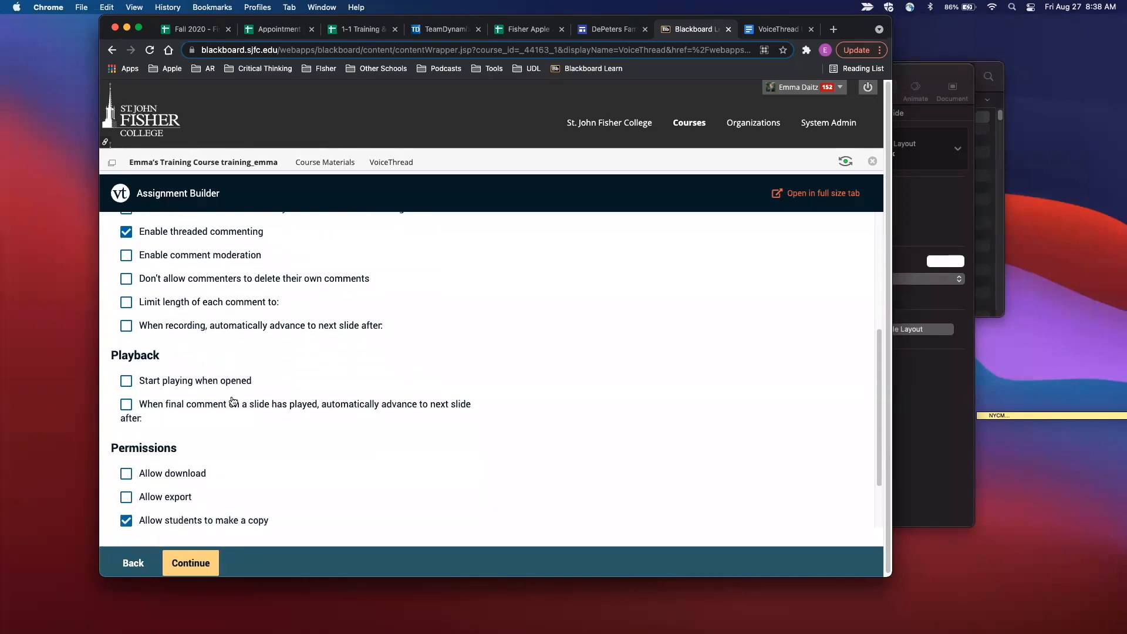
{"action": "scroll", "coordinate": [231, 408], "scroll_direction": "down", "scroll_amount": 1}
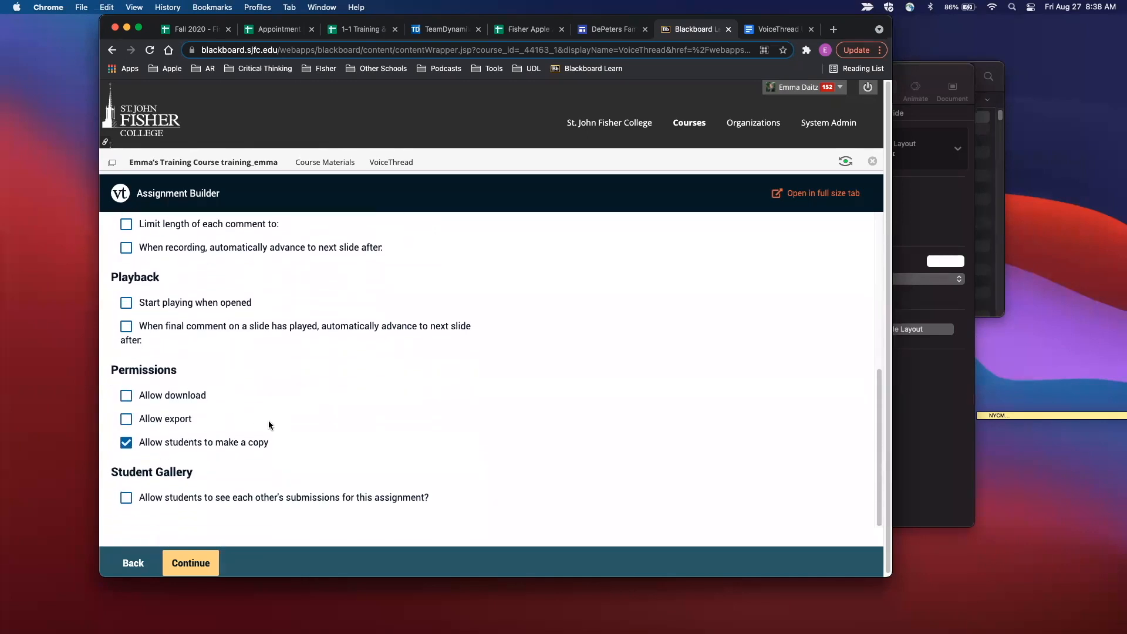
{"action": "scroll", "coordinate": [220, 366], "scroll_direction": "down", "scroll_amount": 1}
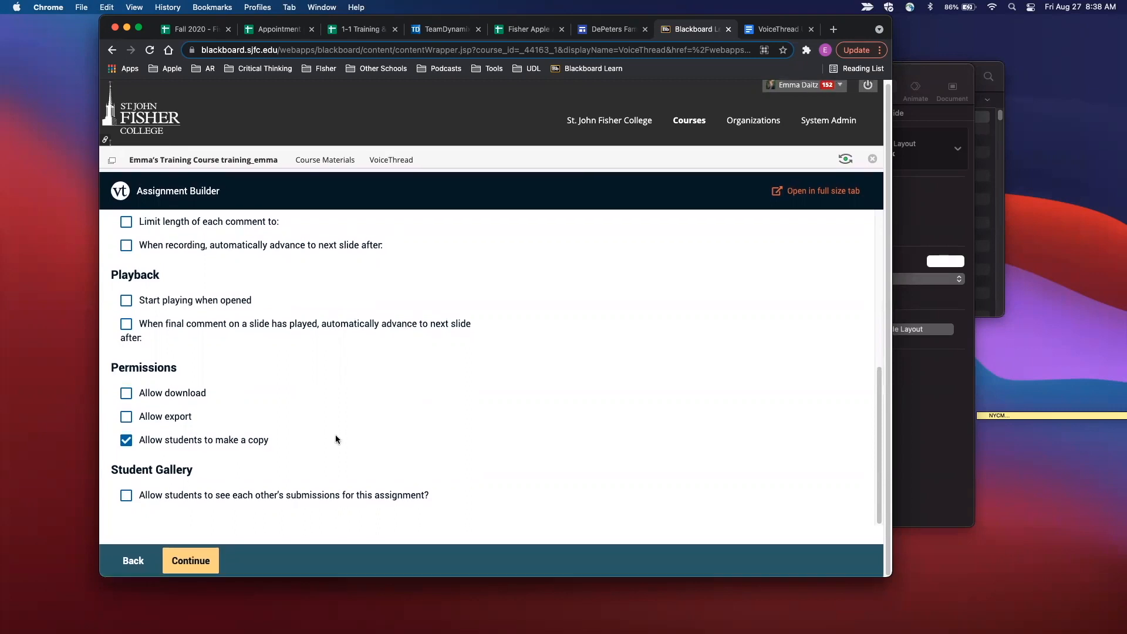
- Disallow students from making a copy, allow them to see each other's submissions, and continue to the assignment details
{"action": "left_click", "coordinate": [127, 442]}
{"action": "left_click", "coordinate": [126, 442]}
{"action": "left_click", "coordinate": [126, 441]}
{"action": "left_click", "coordinate": [406, 425]}
{"action": "left_click", "coordinate": [128, 497]}
{"action": "scroll", "coordinate": [372, 482], "scroll_direction": "up", "scroll_amount": 1}
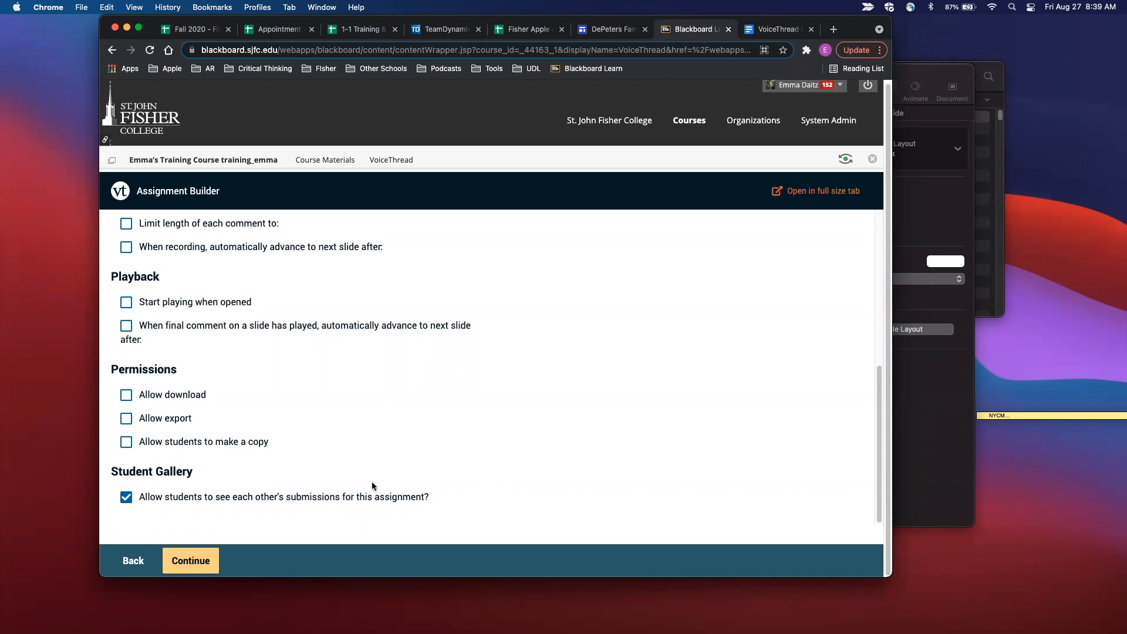
{"action": "left_click", "coordinate": [203, 571]}
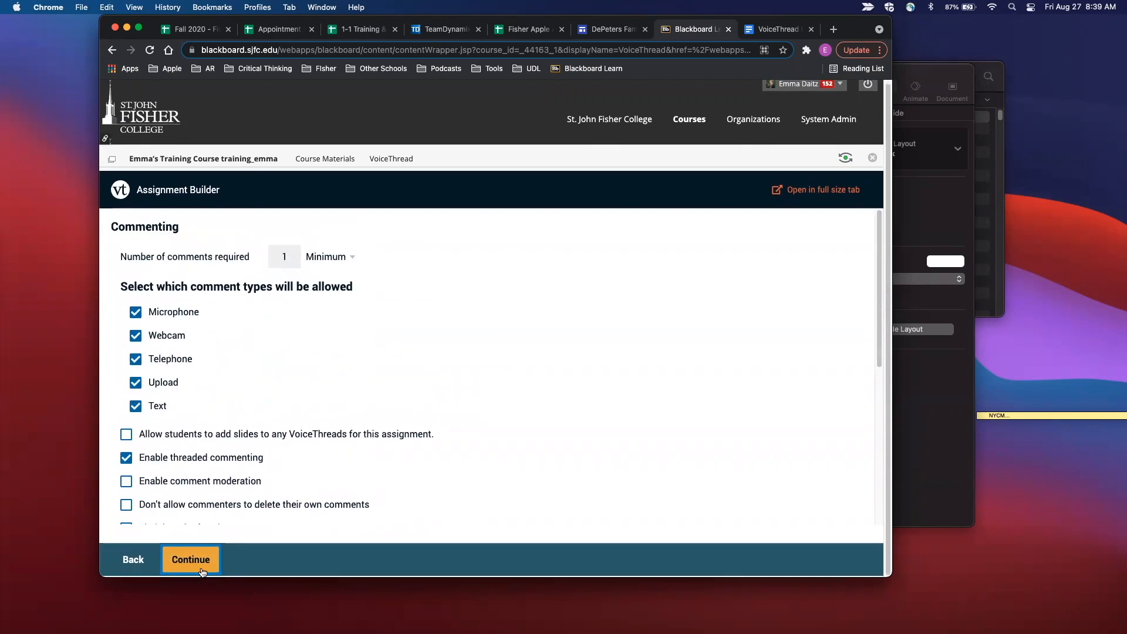
- Name the assignment 827c, leave its instructions and dates empty, and publish it
{"action": "left_click", "coordinate": [205, 255]}
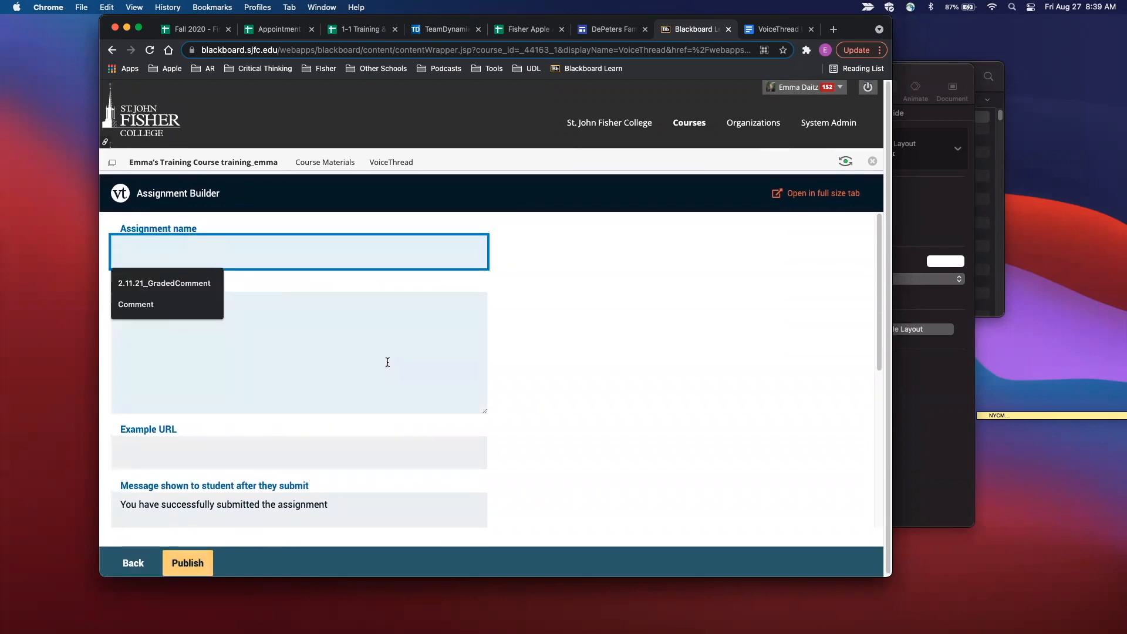
{"action": "type", "text": "827c"}
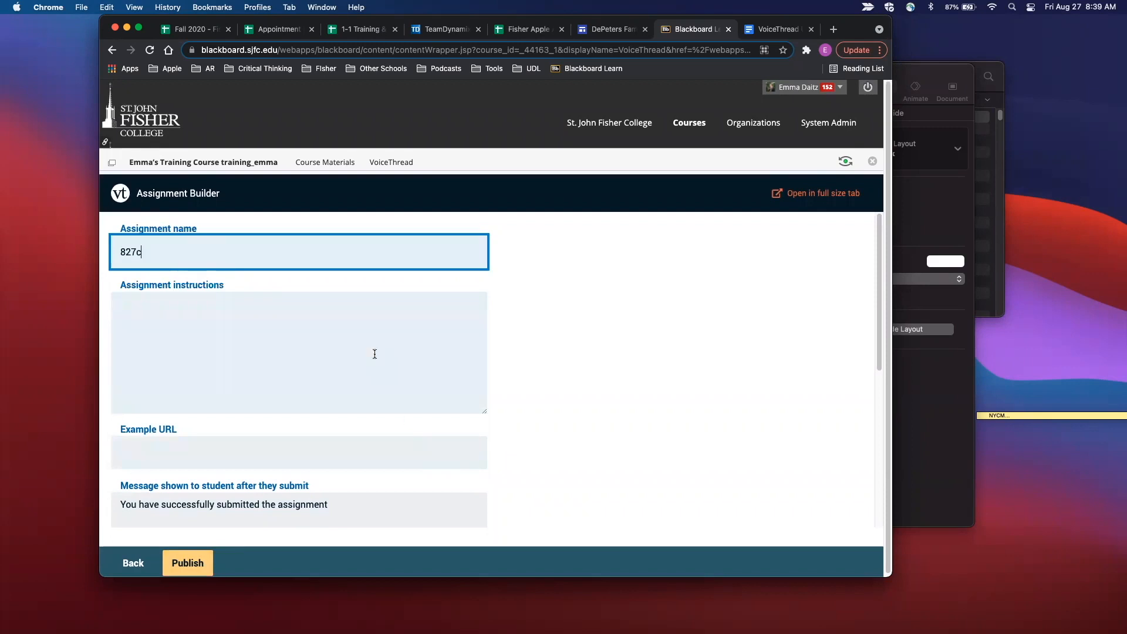
{"action": "left_click", "coordinate": [375, 354]}
{"action": "scroll", "coordinate": [376, 355], "scroll_direction": "down", "scroll_amount": 5}
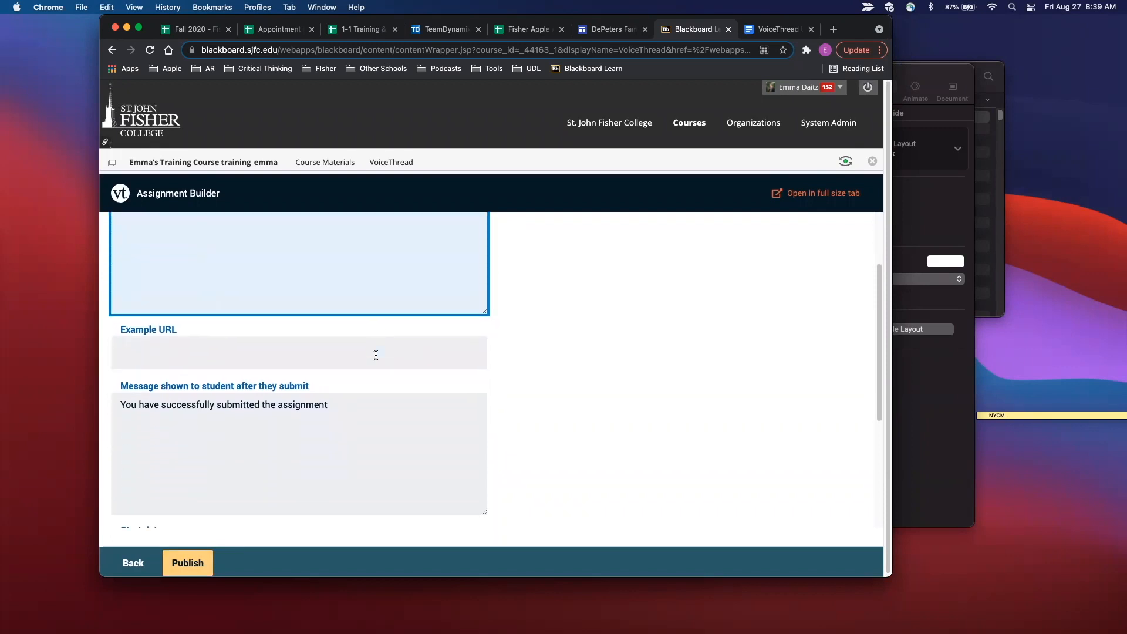
{"action": "scroll", "coordinate": [375, 356], "scroll_direction": "down", "scroll_amount": 1}
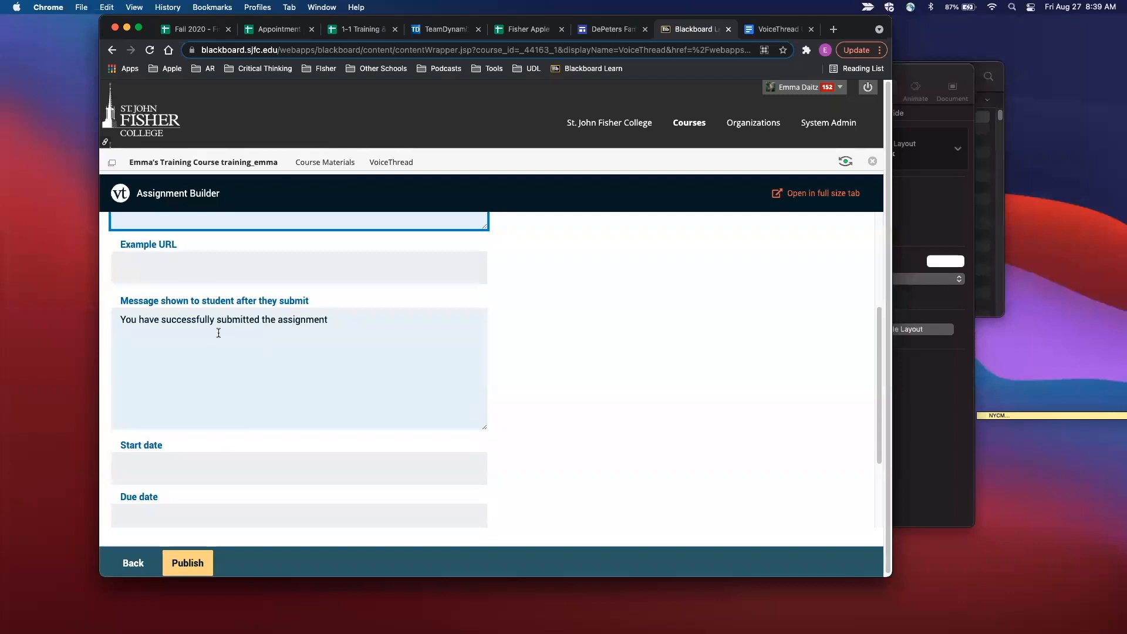
{"action": "scroll", "coordinate": [218, 333], "scroll_direction": "down", "scroll_amount": 4}
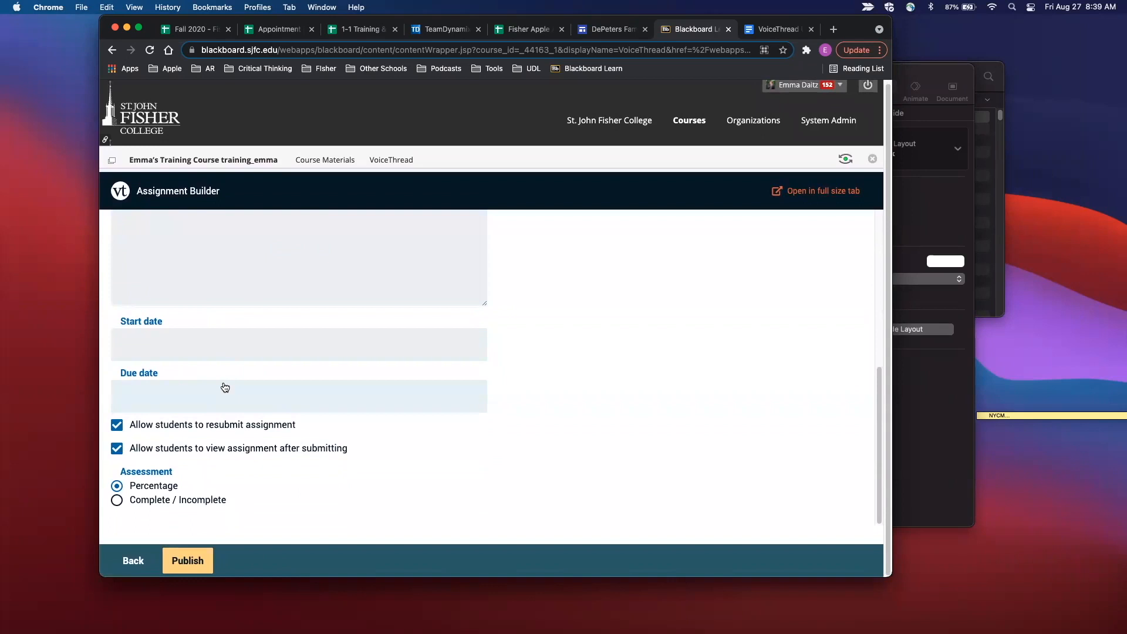
{"action": "left_click", "coordinate": [188, 566]}
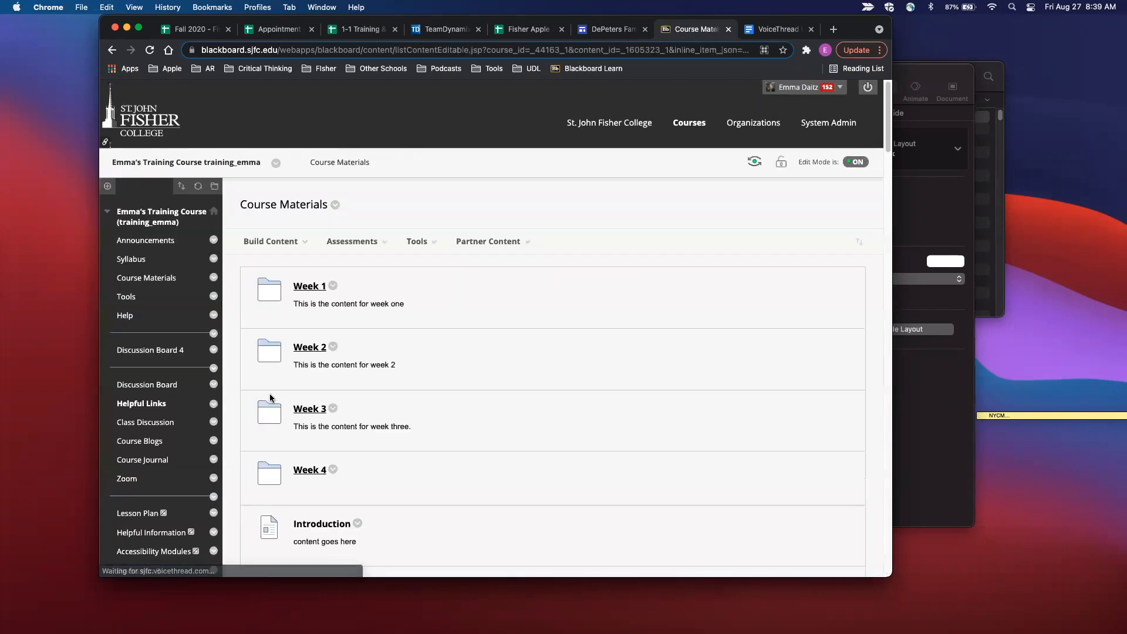
- Open the 827c item at the end of Course Materials to view its grading overview, and return to Course Materials
{"action": "scroll", "coordinate": [269, 393], "scroll_direction": "down", "scroll_amount": 20}
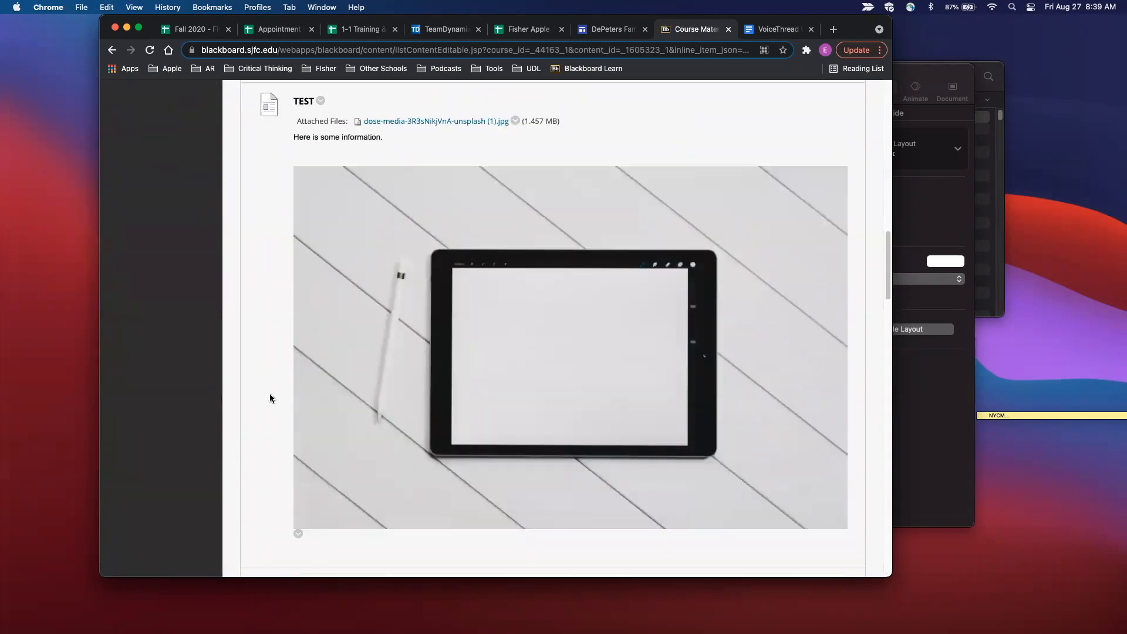
{"action": "scroll", "coordinate": [270, 398], "scroll_direction": "down", "scroll_amount": 15}
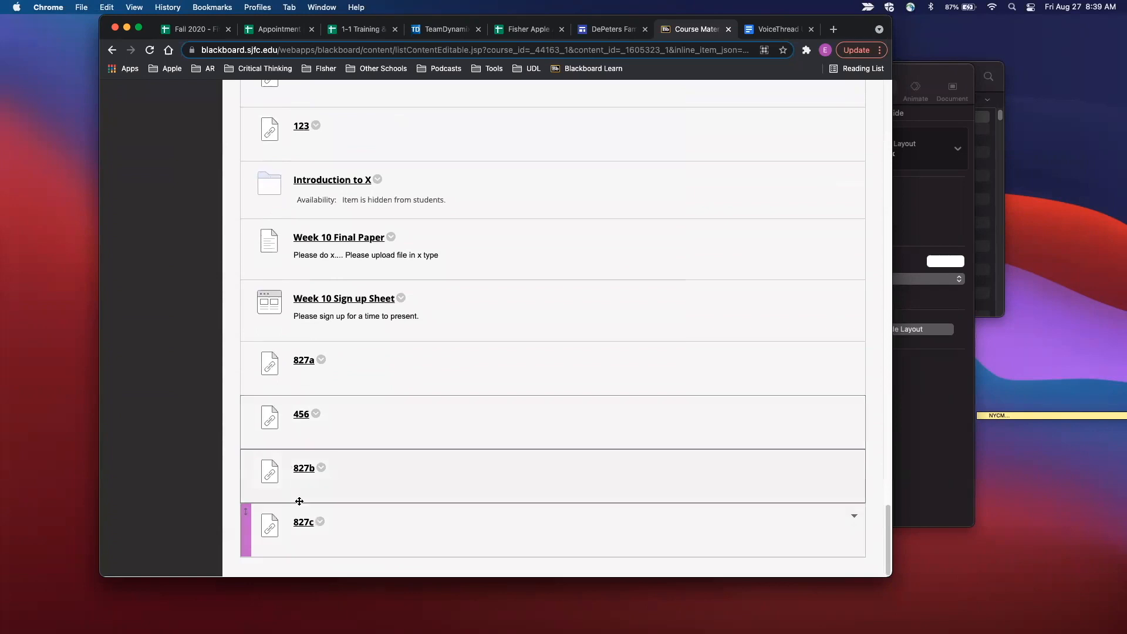
{"action": "left_click", "coordinate": [303, 523]}
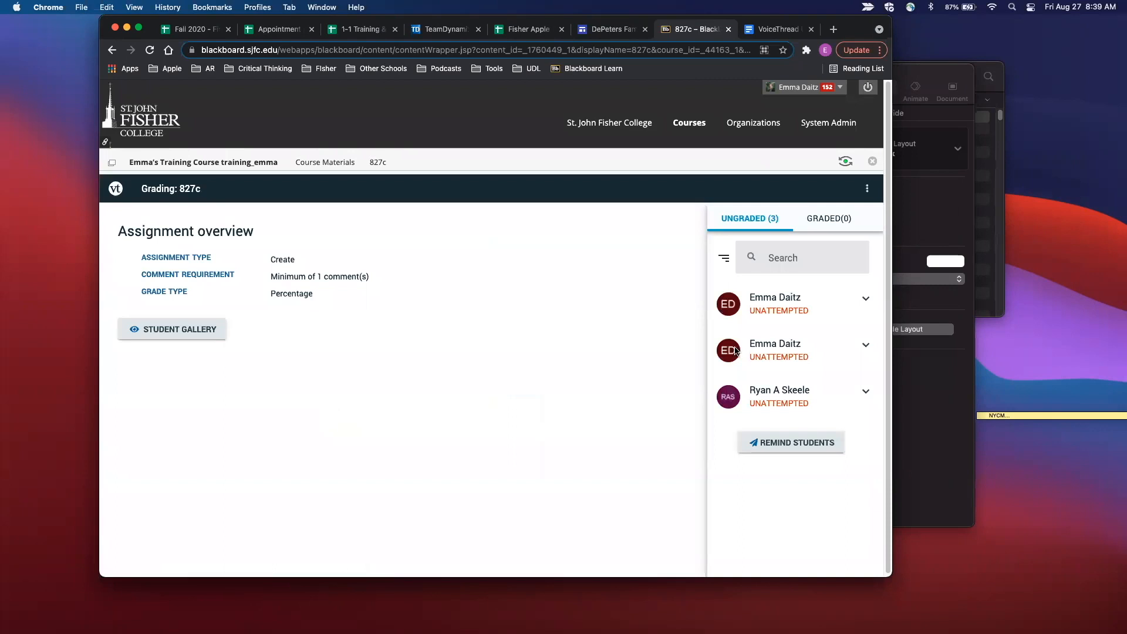
{"action": "left_click", "coordinate": [311, 168]}
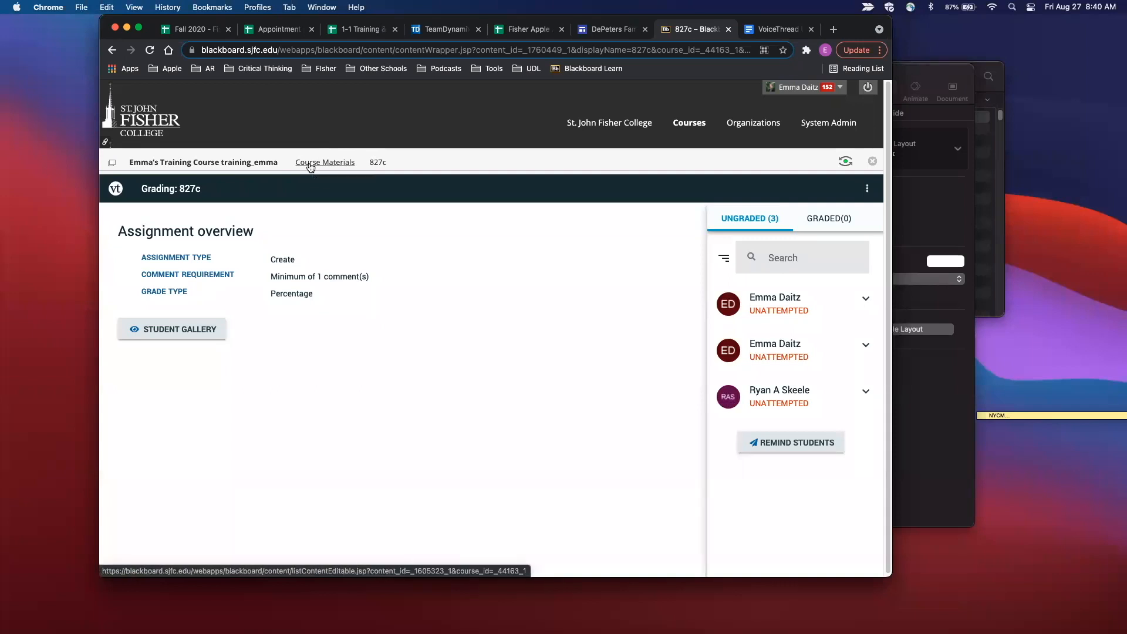
- Edit the 827c item in Course Materials, setting its points possible to 10 and enabling the due date 08/27/2021 08:40 AM
{"action": "scroll", "coordinate": [468, 342], "scroll_direction": "down", "scroll_amount": 20}
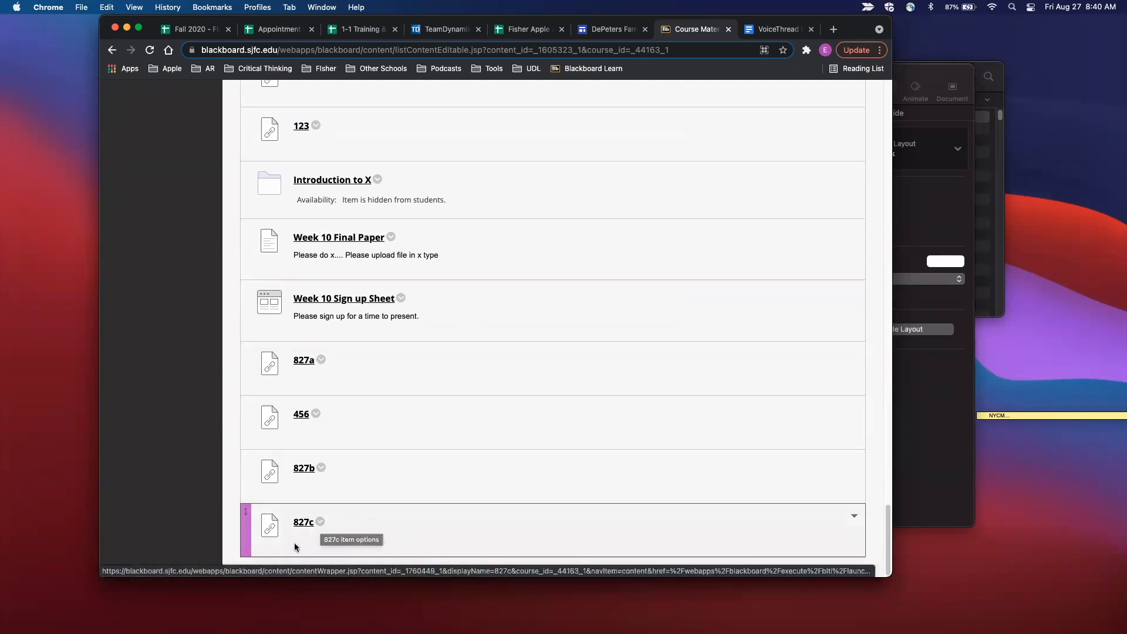
{"action": "left_click", "coordinate": [321, 523]}
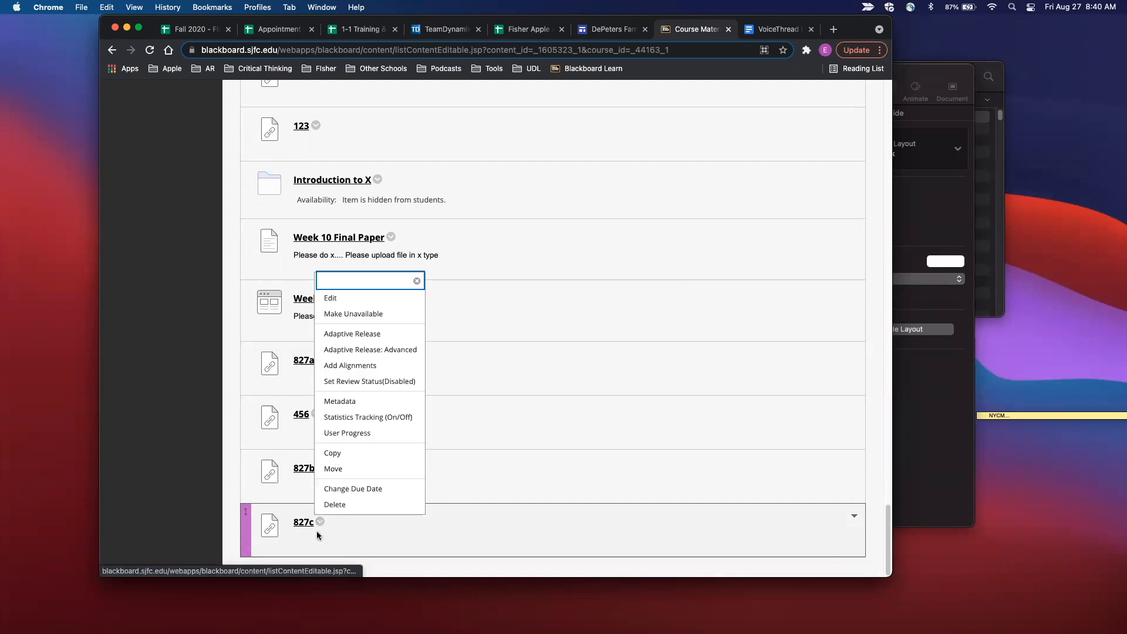
{"action": "left_click", "coordinate": [376, 299]}
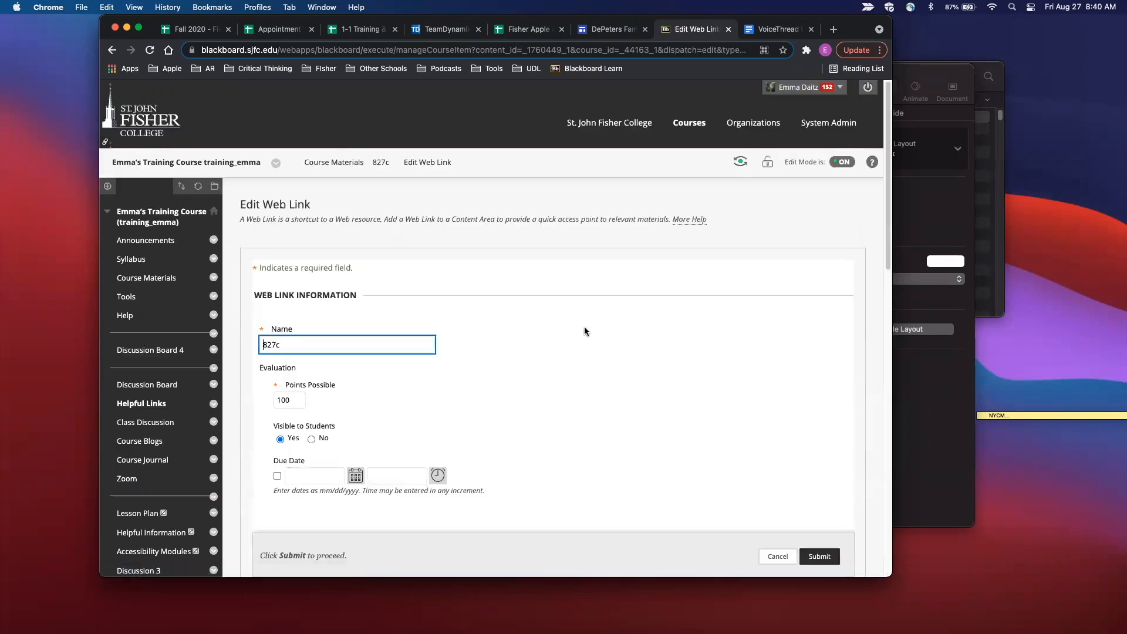
{"action": "left_click_drag", "start_coordinate": [293, 337], "coordinate": [264, 342]}
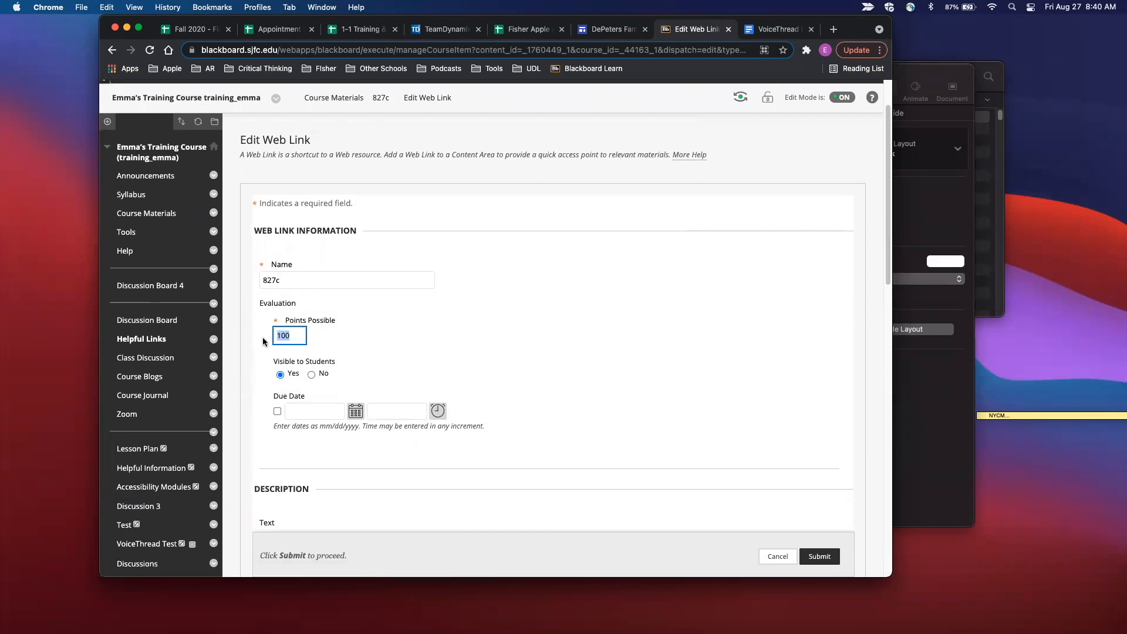
{"action": "type", "text": "10"}
{"action": "left_click", "coordinate": [427, 349]}
{"action": "left_click", "coordinate": [276, 412]}
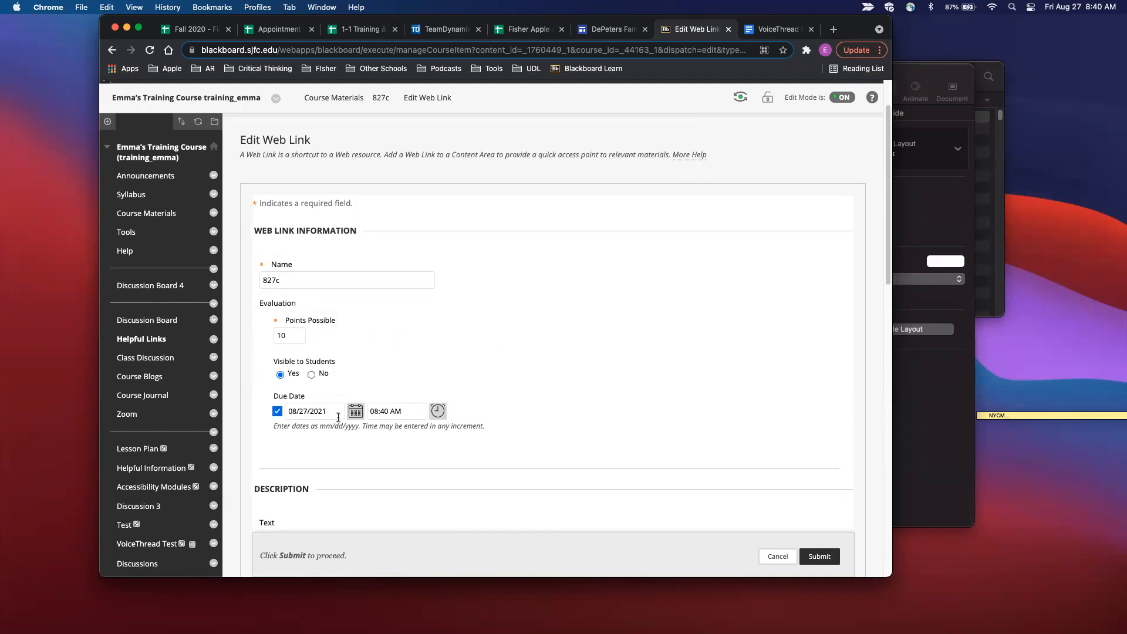
- Review the remaining web link options and submit the edited 827c item, accepting the change to open in a new window
{"action": "scroll", "coordinate": [420, 419], "scroll_direction": "down", "scroll_amount": 10}
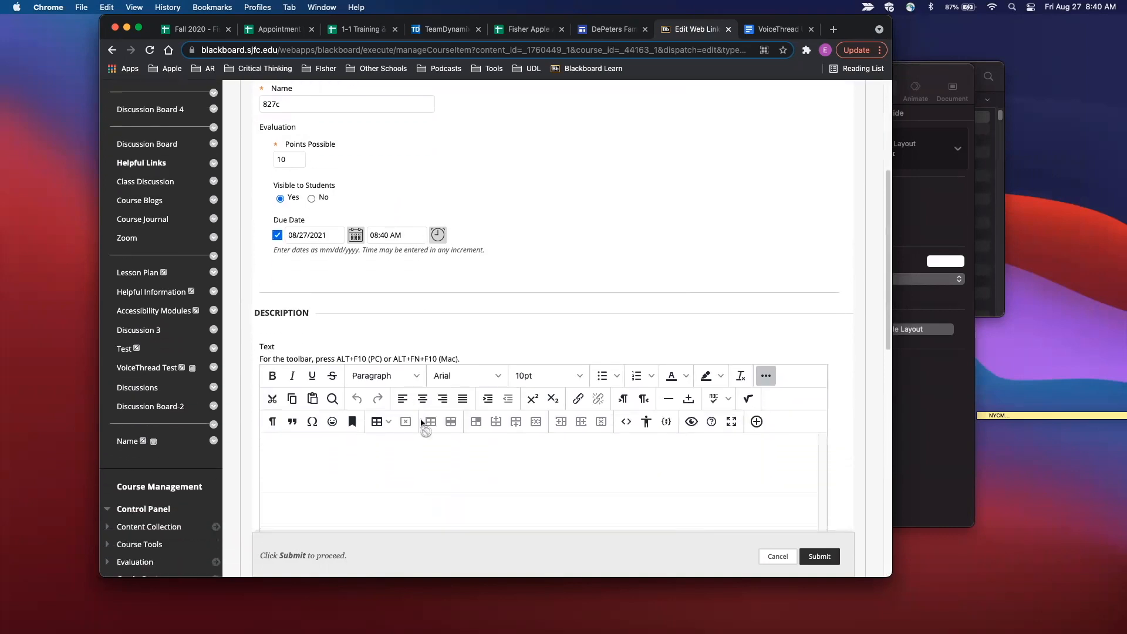
{"action": "scroll", "coordinate": [403, 259], "scroll_direction": "down", "scroll_amount": 6}
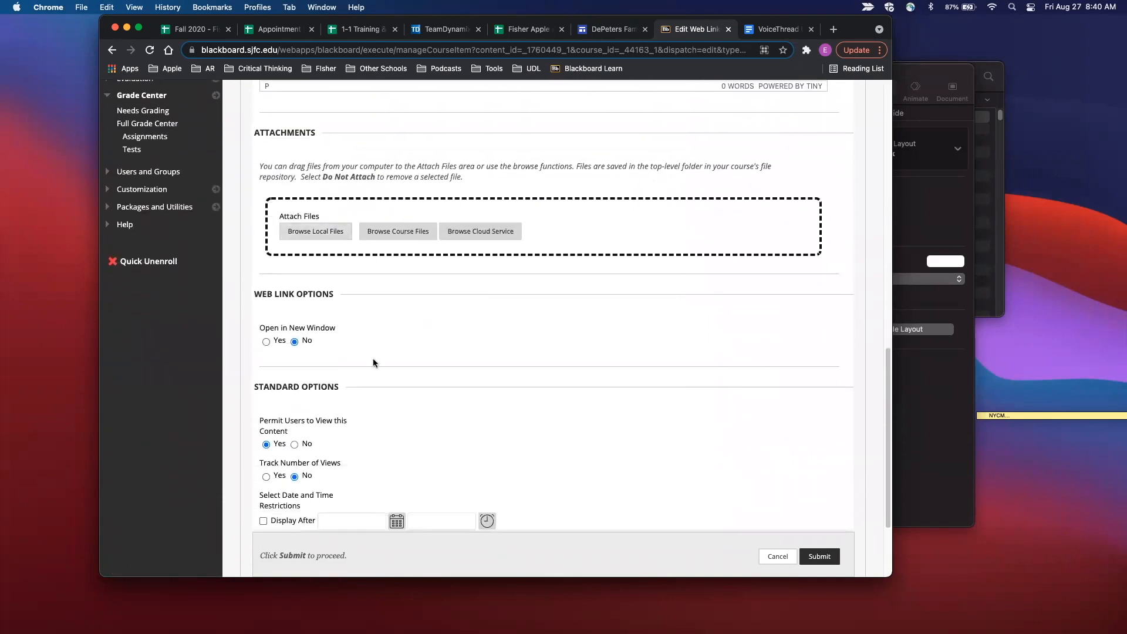
{"action": "scroll", "coordinate": [463, 531], "scroll_direction": "down", "scroll_amount": 4}
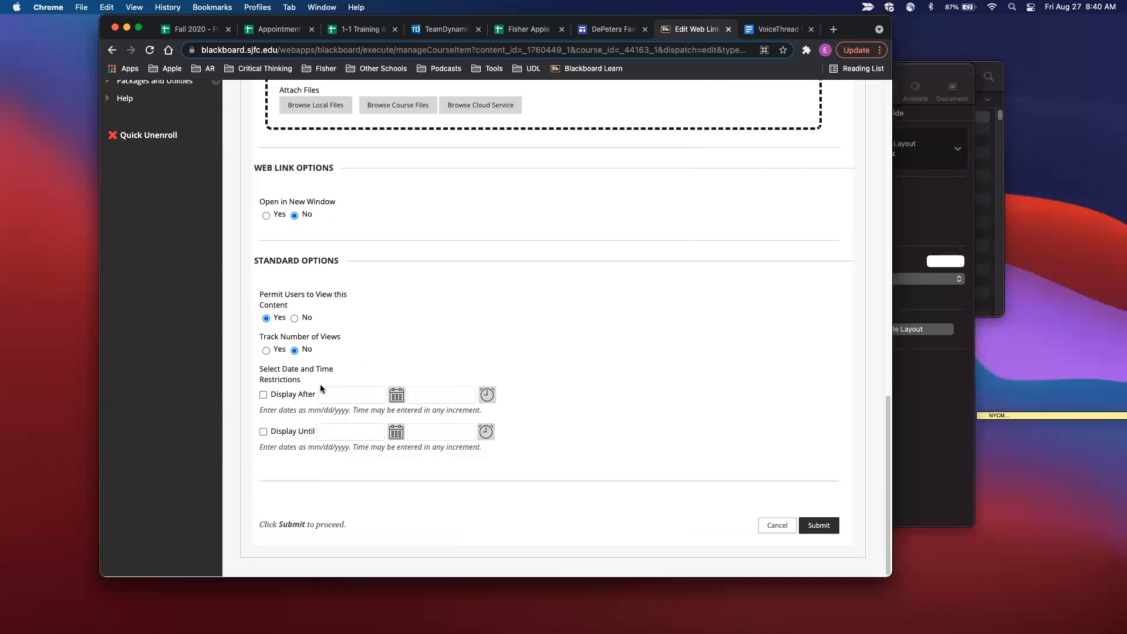
{"action": "left_click", "coordinate": [825, 527]}
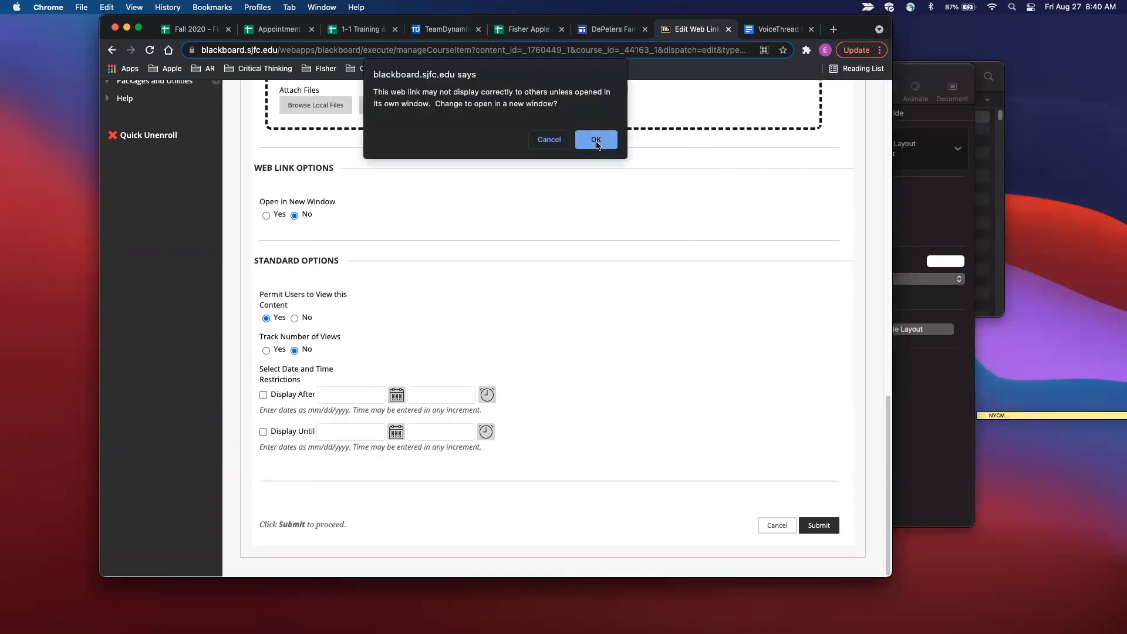
{"action": "left_click", "coordinate": [596, 142]}
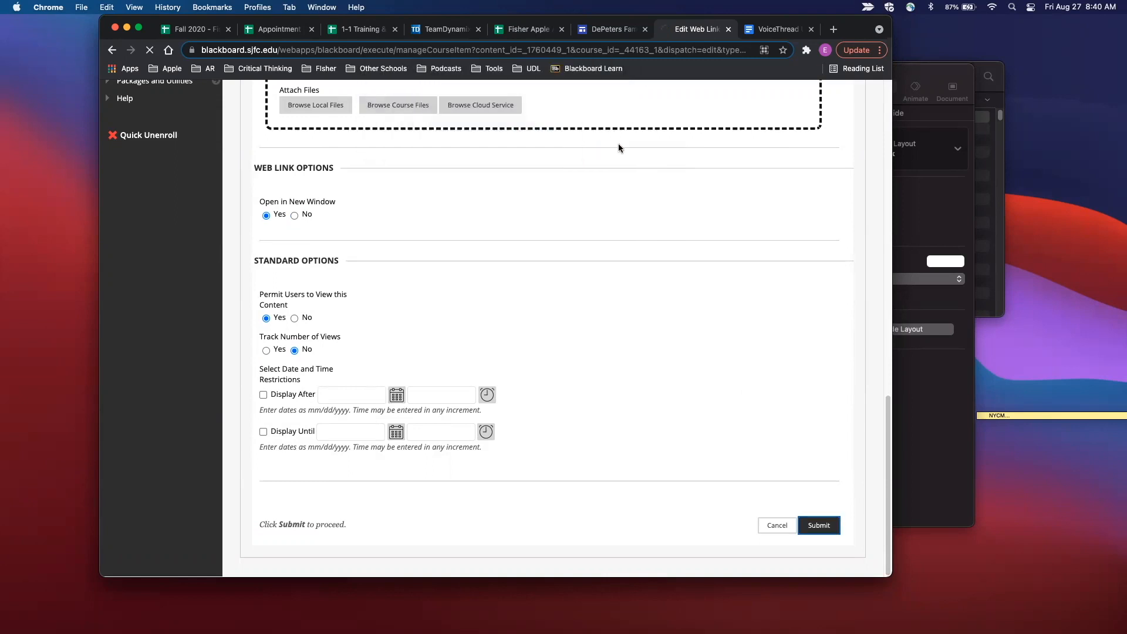
- Launch 827c from Course Materials to view its grading overview in a separate browser tab, and go back to the course
{"action": "scroll", "coordinate": [619, 151], "scroll_direction": "down", "scroll_amount": 20}
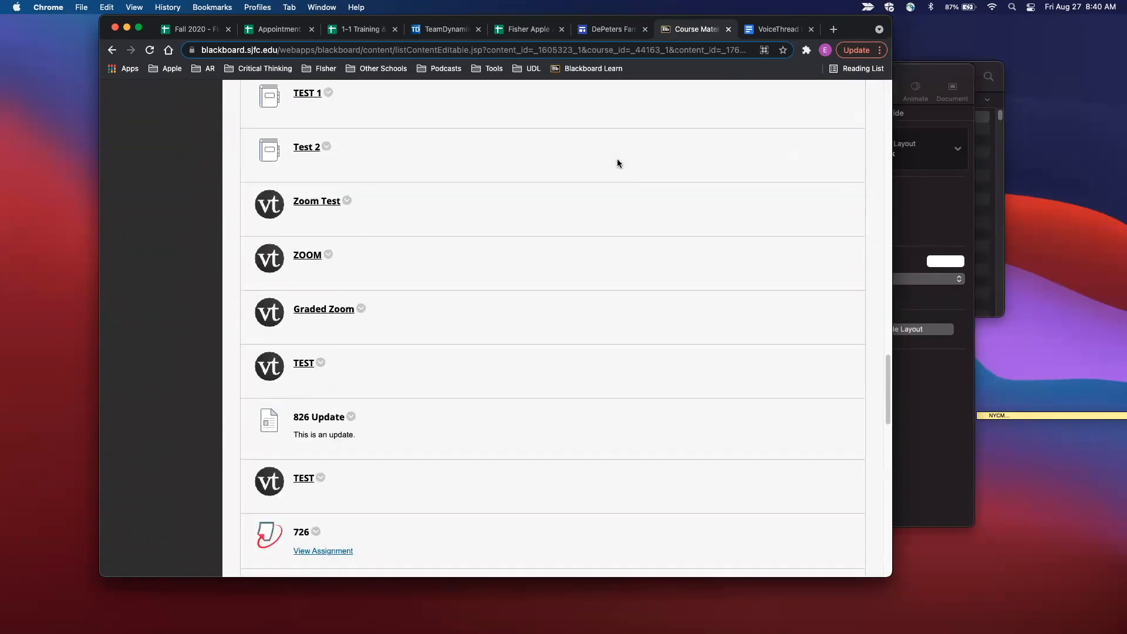
{"action": "left_click", "coordinate": [301, 523]}
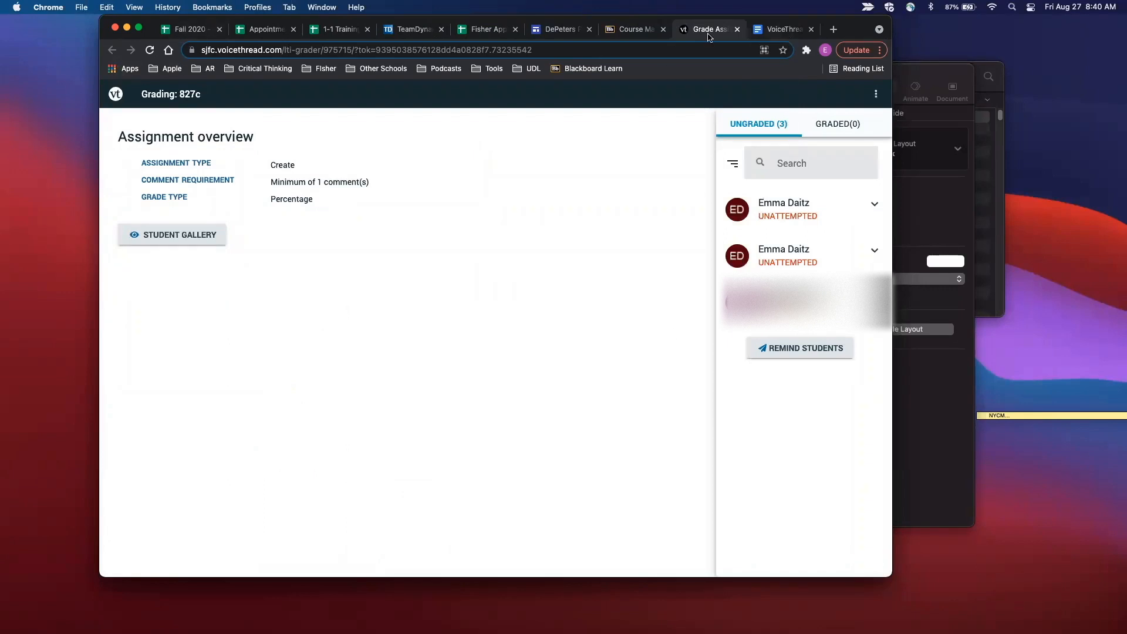
{"action": "left_click", "coordinate": [631, 29]}
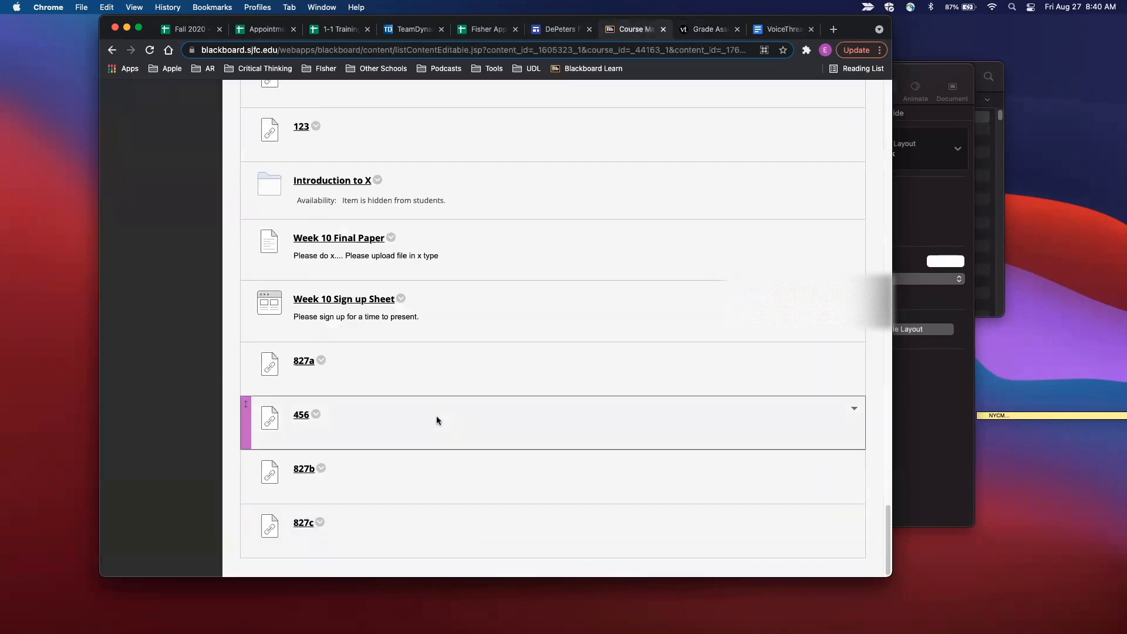
- Enter student preview and open the 827c assignment from the end of Course Materials
{"action": "scroll", "coordinate": [436, 421], "scroll_direction": "up", "scroll_amount": 15}
{"action": "left_click", "coordinate": [781, 156]}
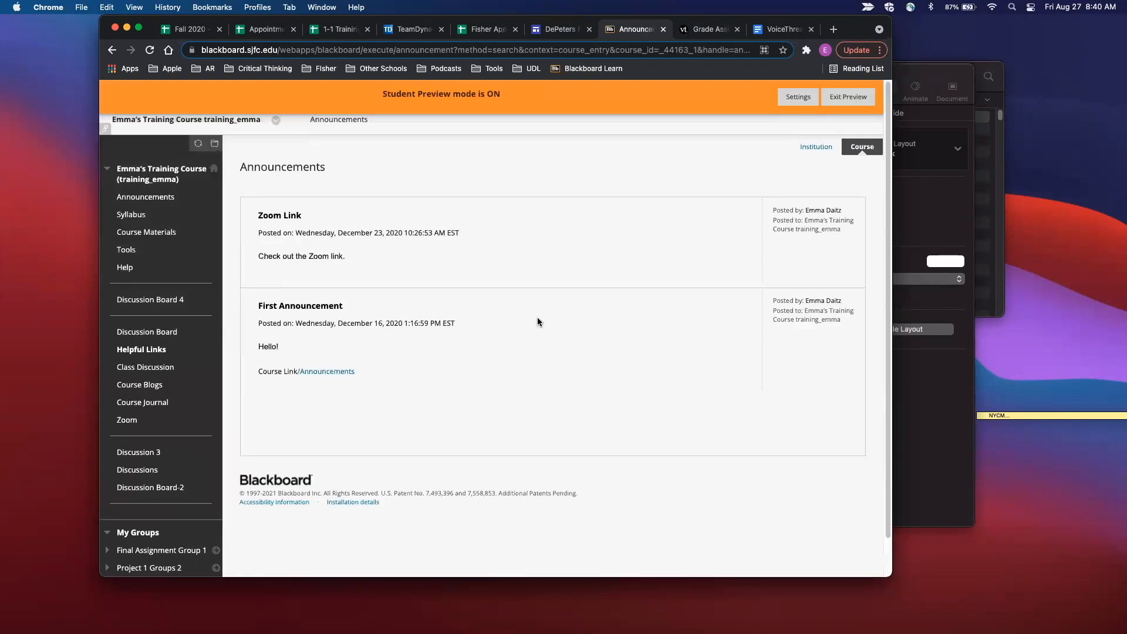
{"action": "left_click", "coordinate": [146, 232]}
{"action": "scroll", "coordinate": [372, 278], "scroll_direction": "down", "scroll_amount": 7}
{"action": "scroll", "coordinate": [372, 278], "scroll_direction": "down", "scroll_amount": 20}
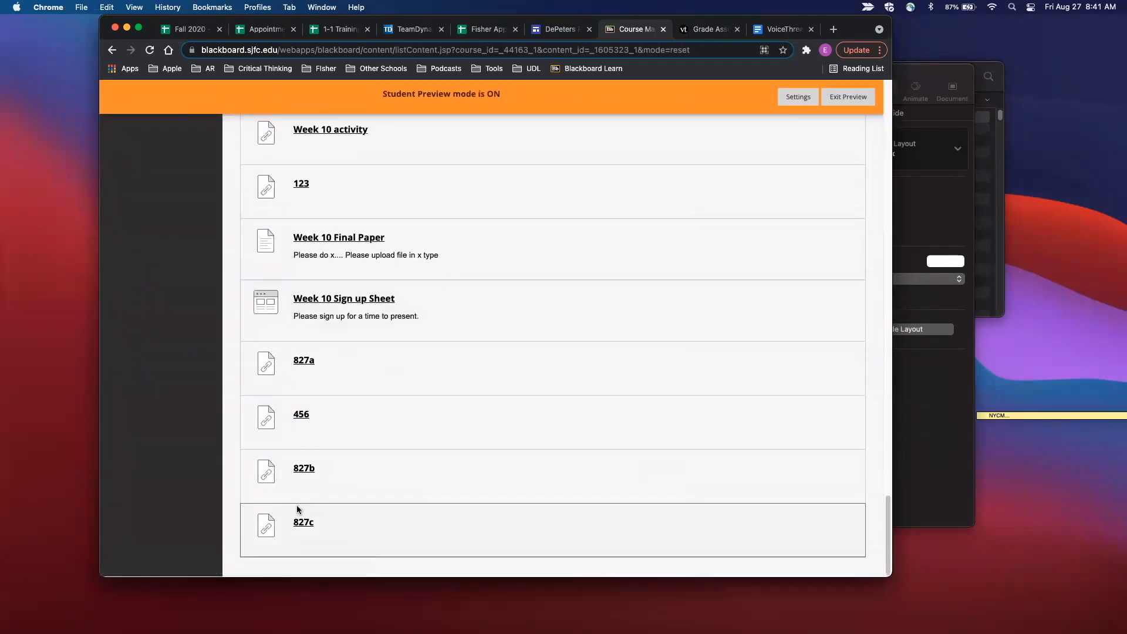
{"action": "left_click", "coordinate": [300, 526]}
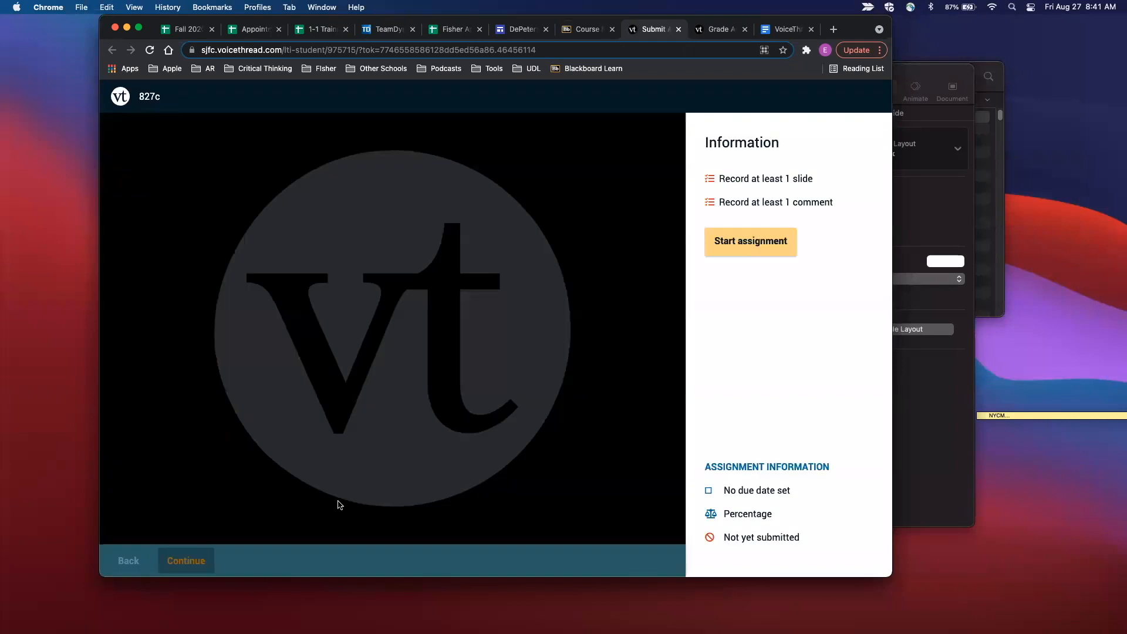
- Start the assignment, upload Screen Shot 2021-08-19 at 3.21.59 PM.png from the Desktop as its slide, and continue to commenting
{"action": "left_click", "coordinate": [758, 239]}
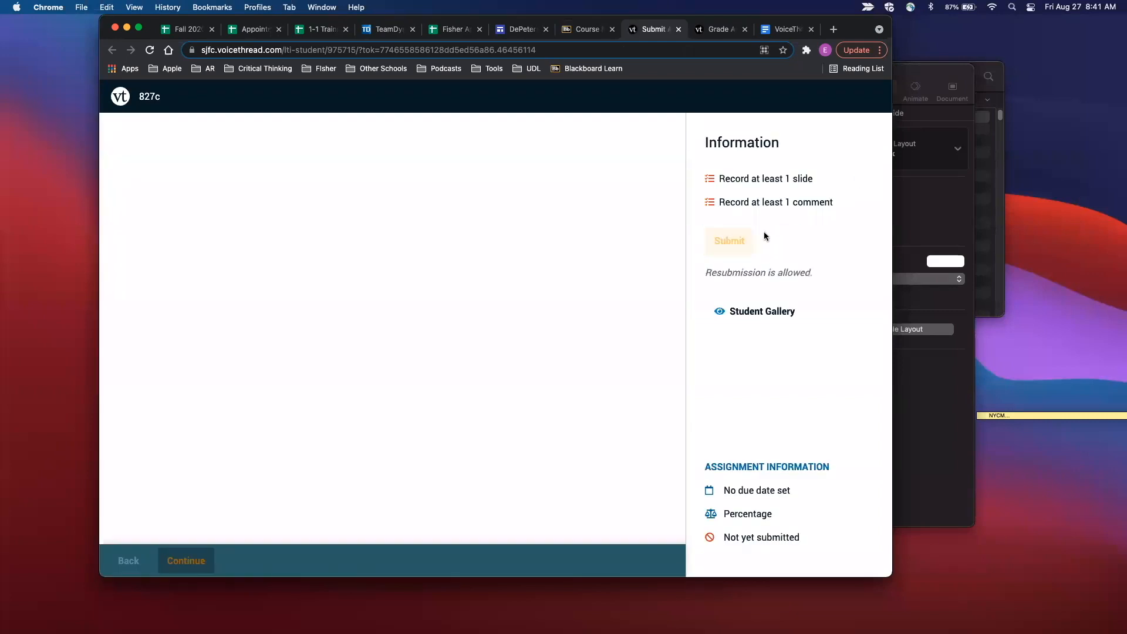
{"action": "left_click", "coordinate": [208, 288]}
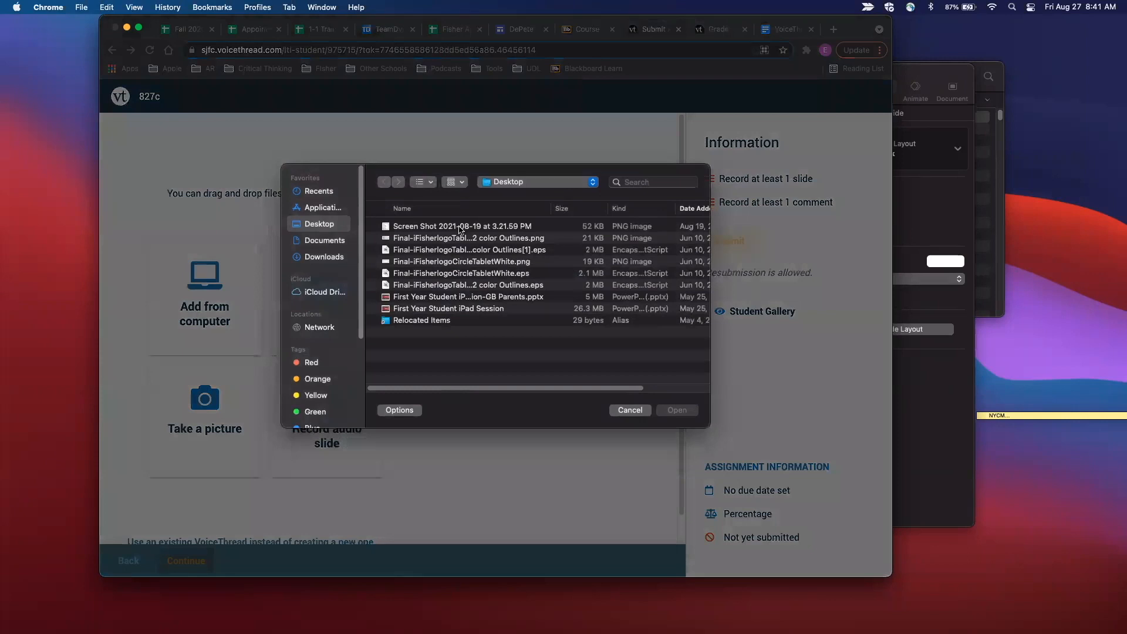
{"action": "double_click", "coordinate": [461, 228]}
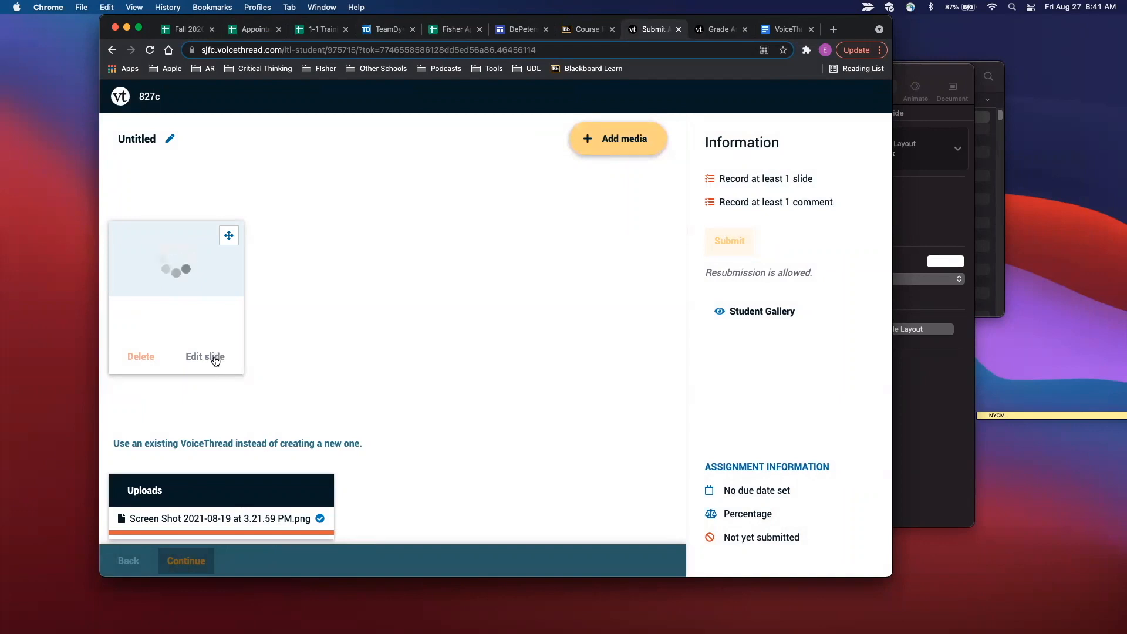
{"action": "left_click", "coordinate": [199, 566]}
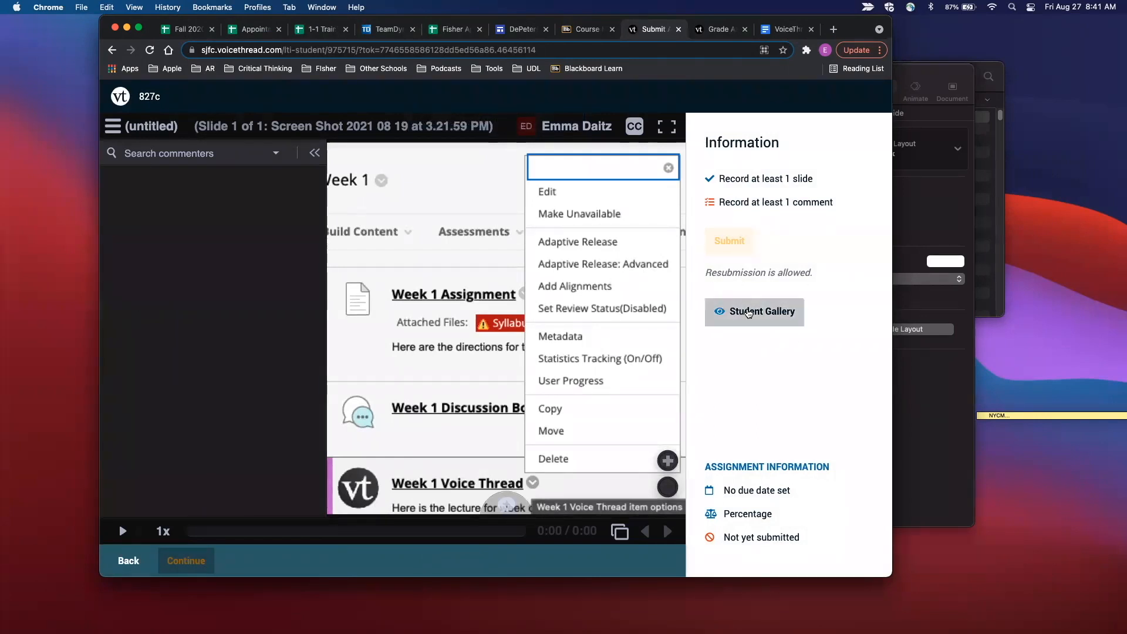
- View the student gallery of the 827c assignment
{"action": "left_click", "coordinate": [749, 312]}
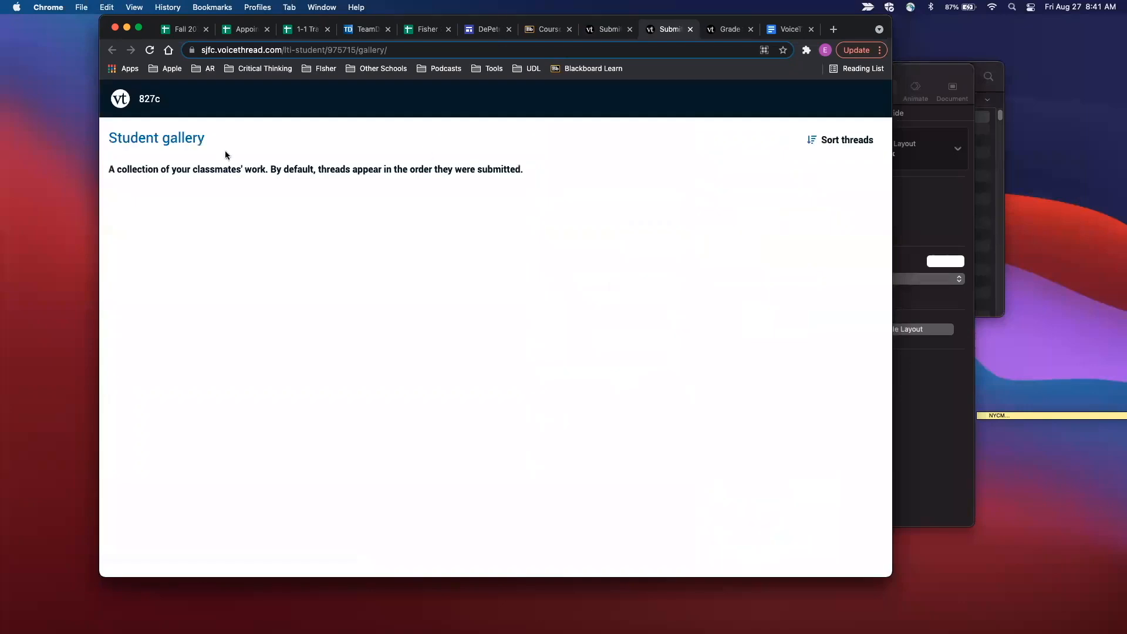